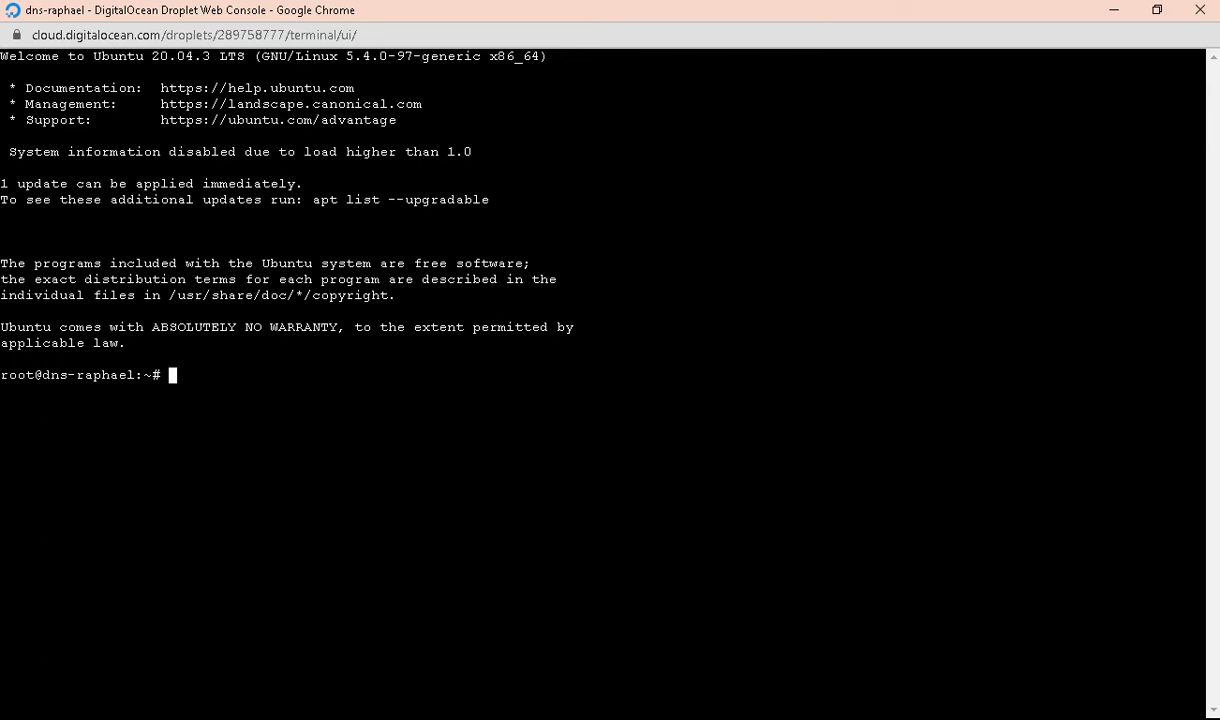
Step: Enter the apt update command at the droplet's root prompt
text(apt update)
Step: Run apt update and apt upgrade confirming with y, then enter apt install bind9
key(Return)
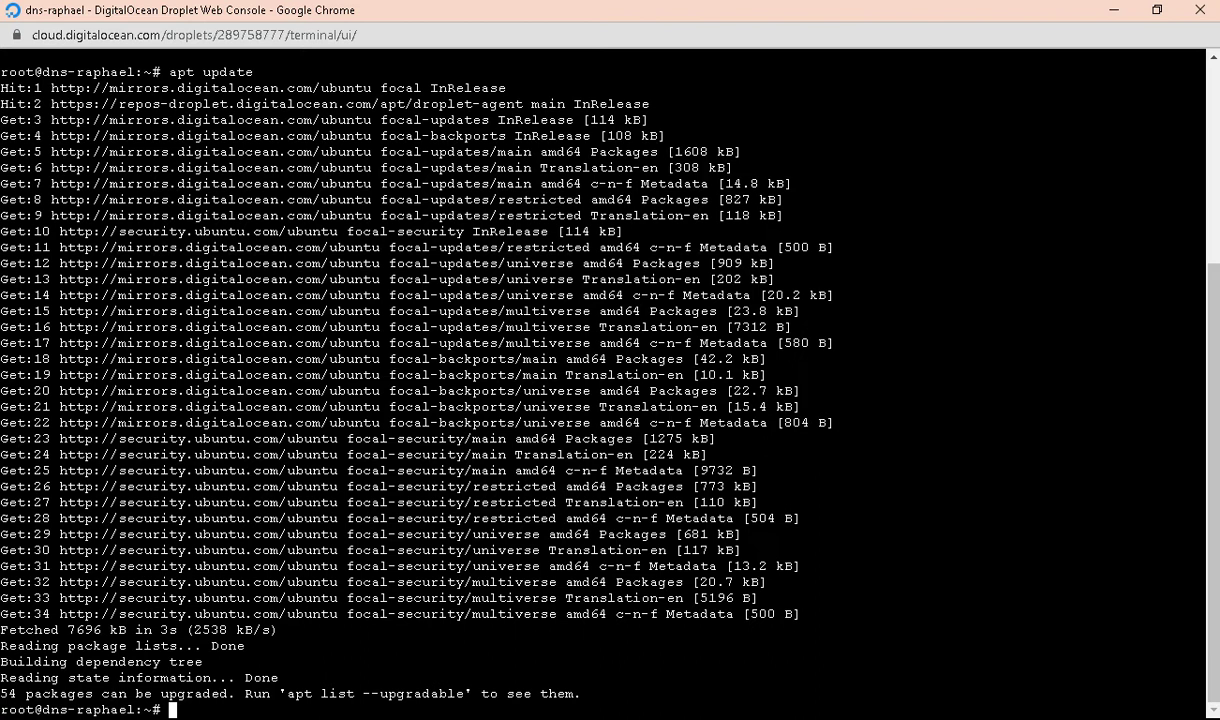
text(apt upgrade)
key(Return)
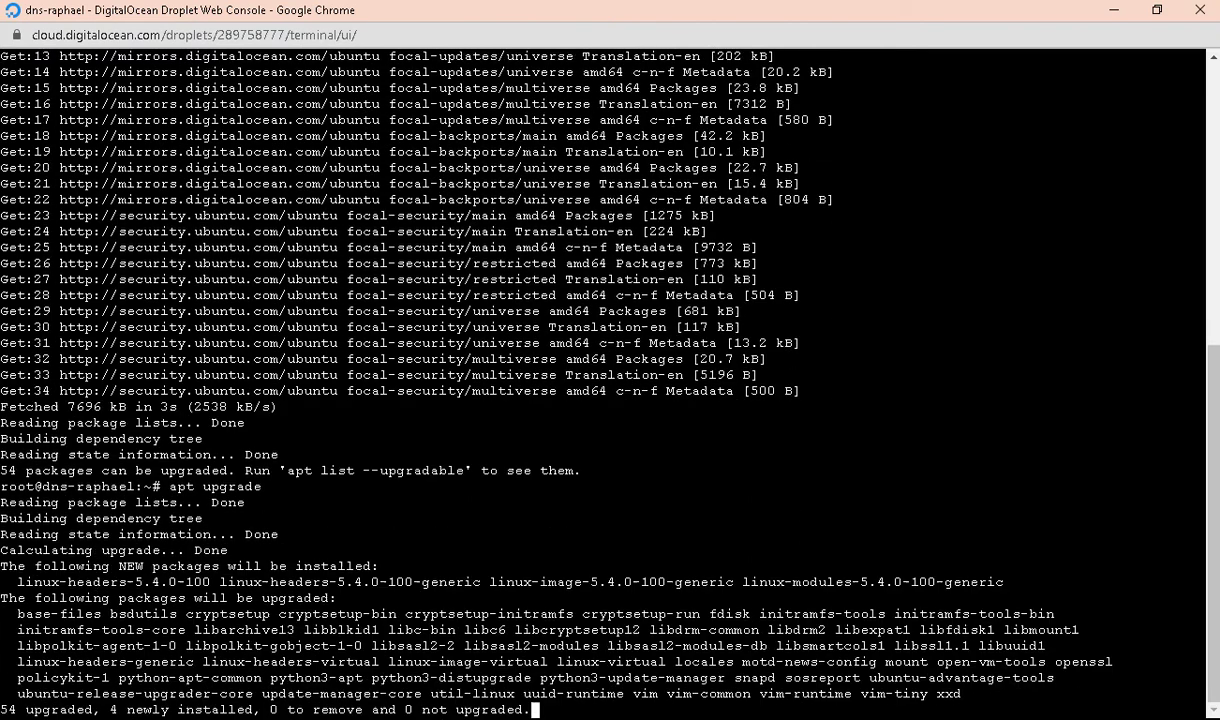
text(y)
key(Return)
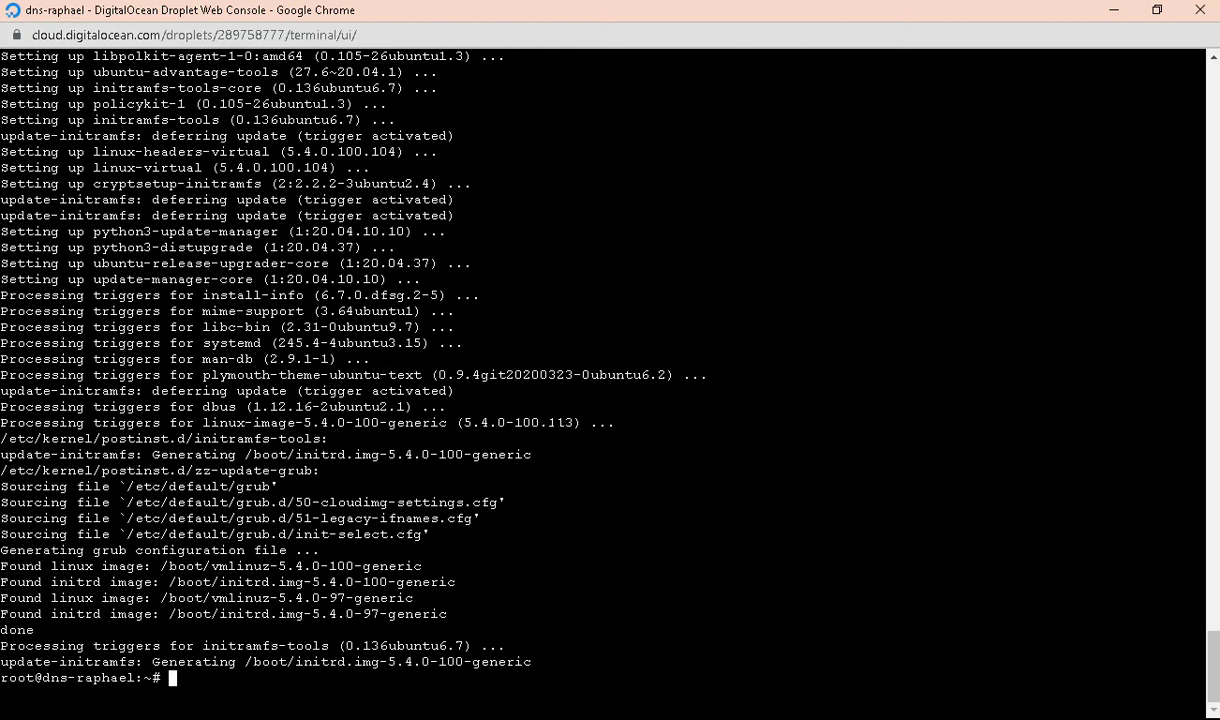
text(apt install bind)
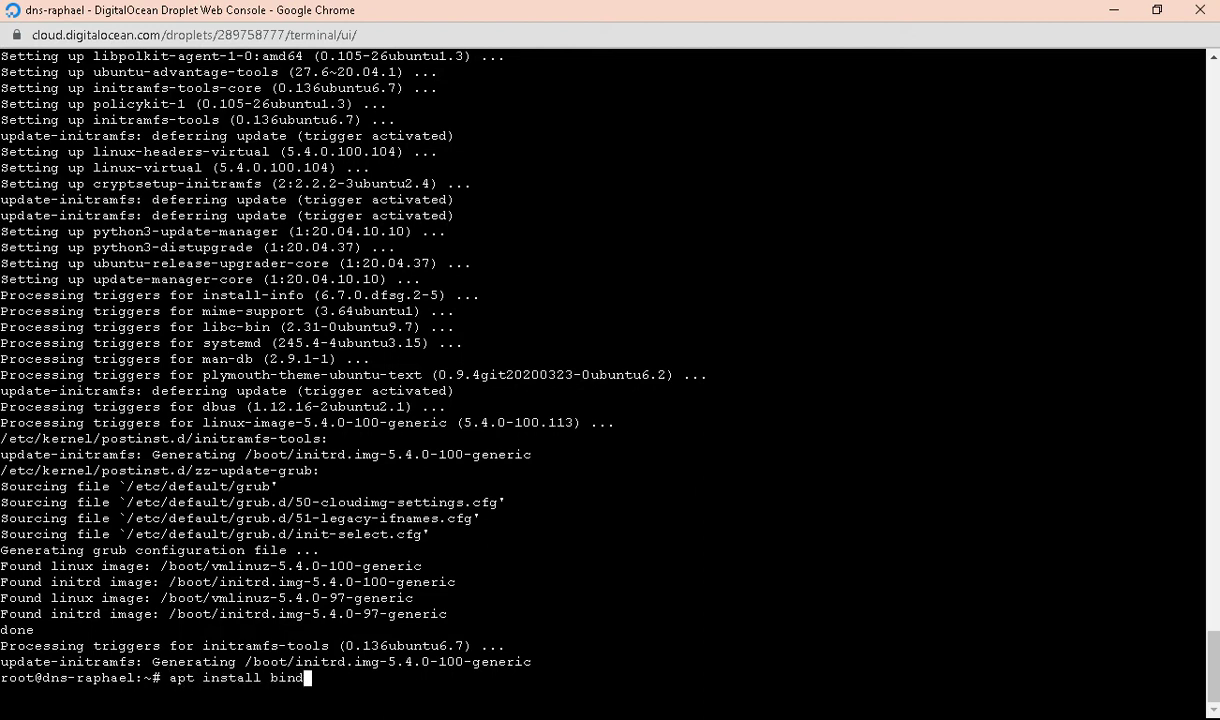
text(9)
Step: Install the BIND9 packages, confirming with y
key(Return)
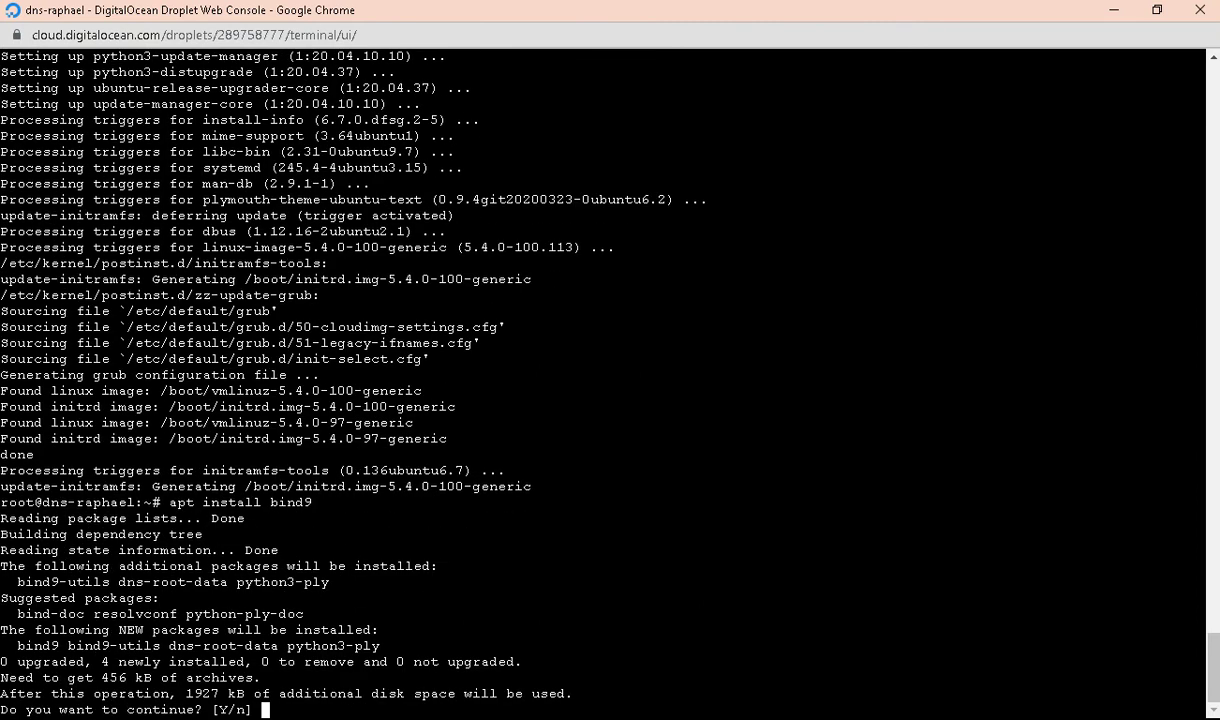
text(y)
key(Return)
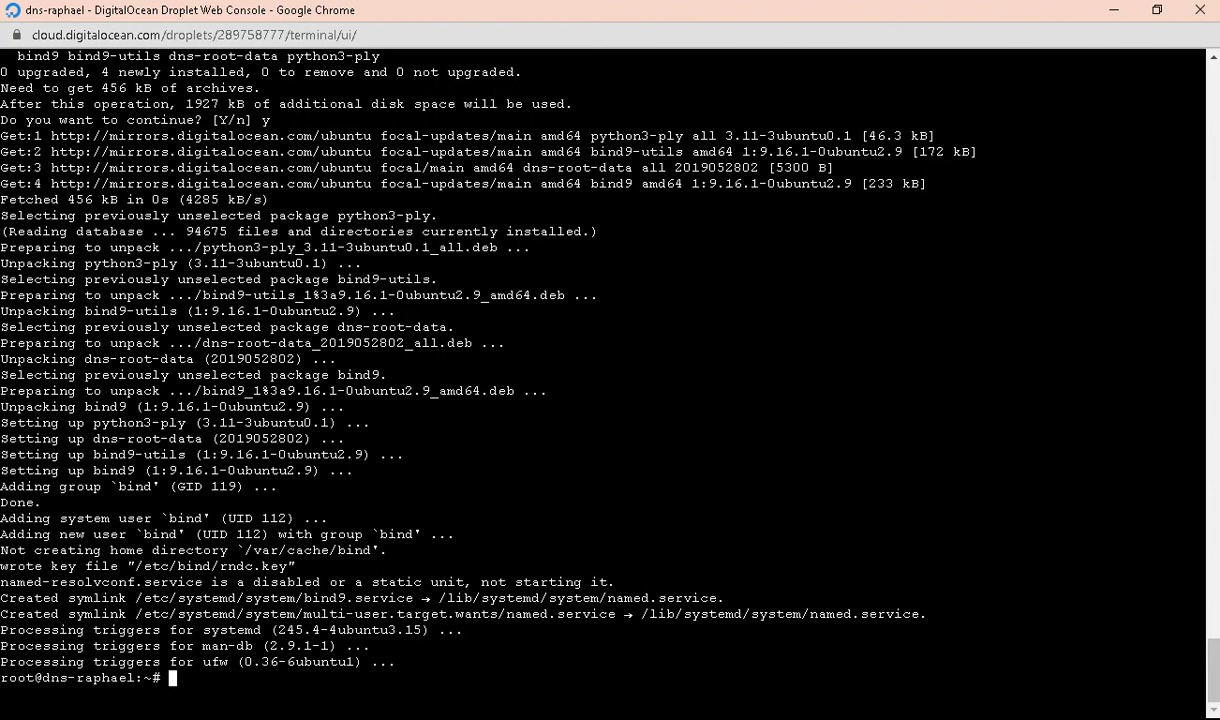
Step: Change the working directory to /etc/bind
text(cd)
text( /)
text(etxc)
key(BackSpace)
key(BackSpace)
text(c/bind)
key(Return)
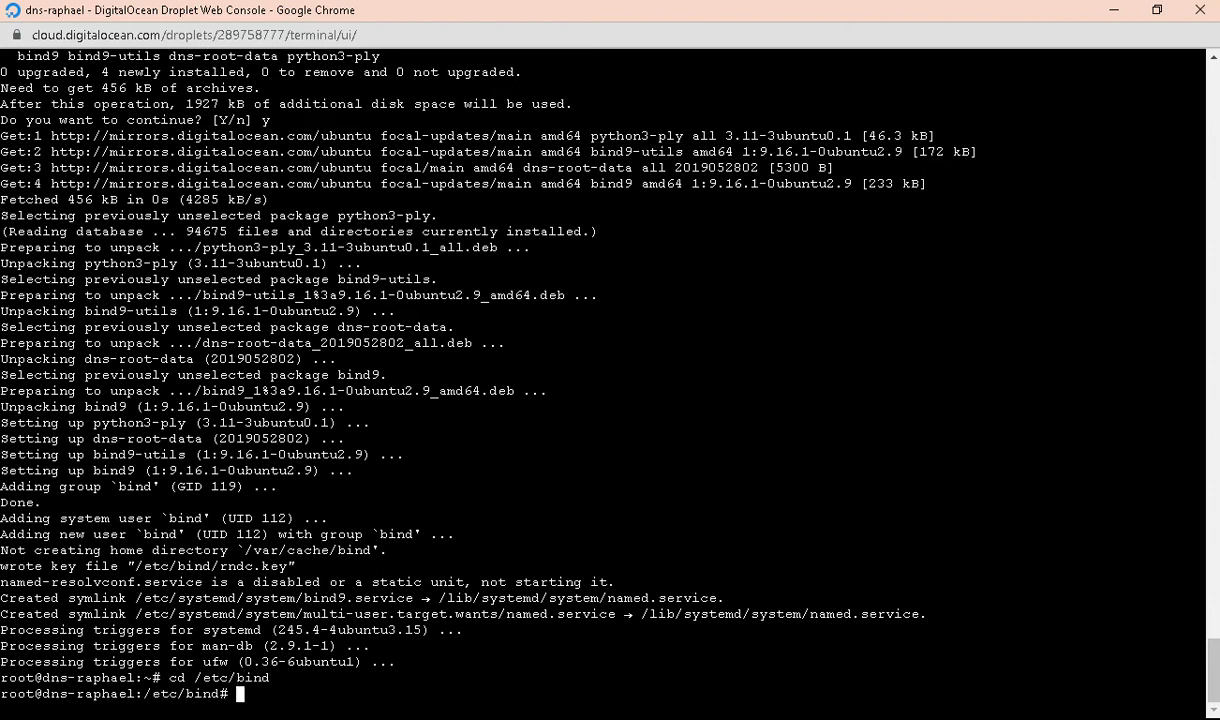
Step: List the /etc/bind files and open named.conf.options in nano
text(ls)
key(Return)
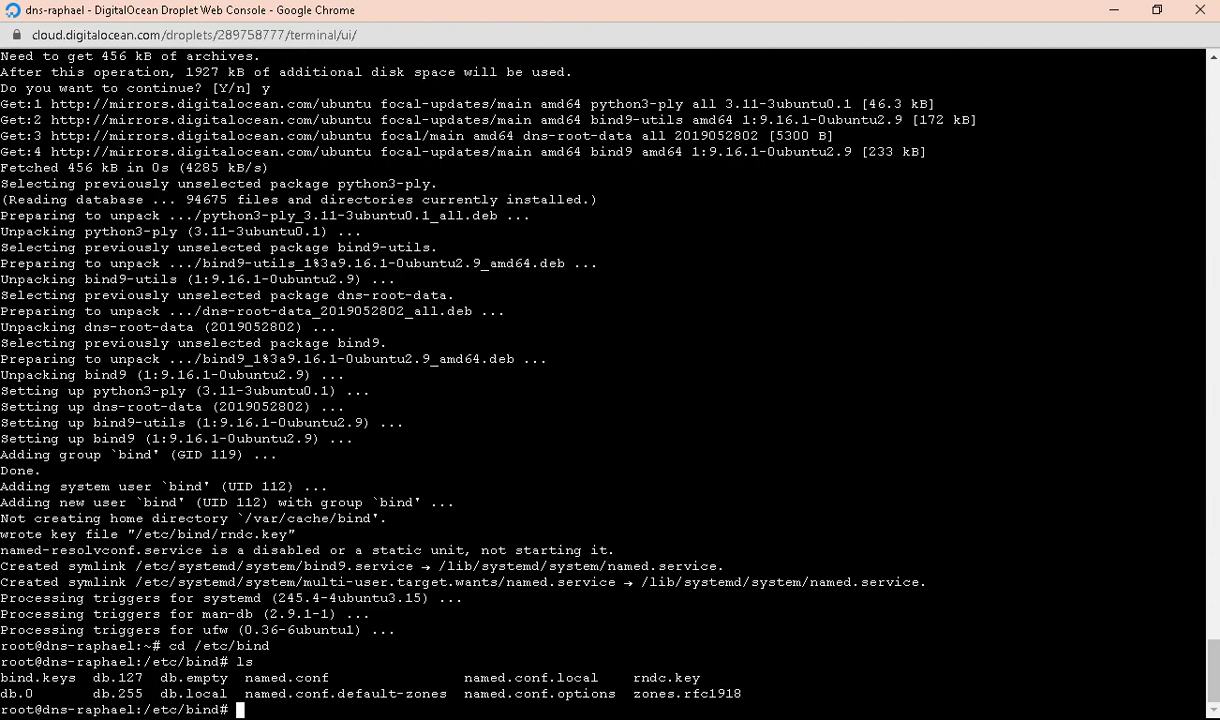
text(nano named.)
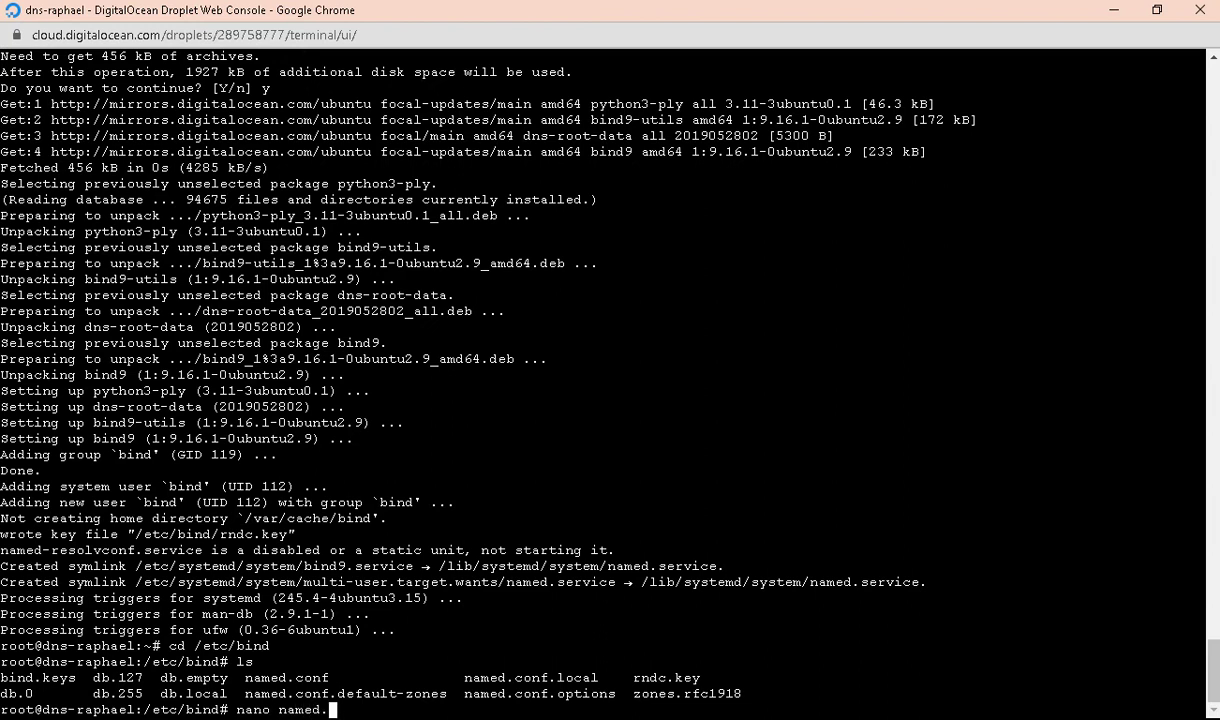
text(conf.options)
key(Return)
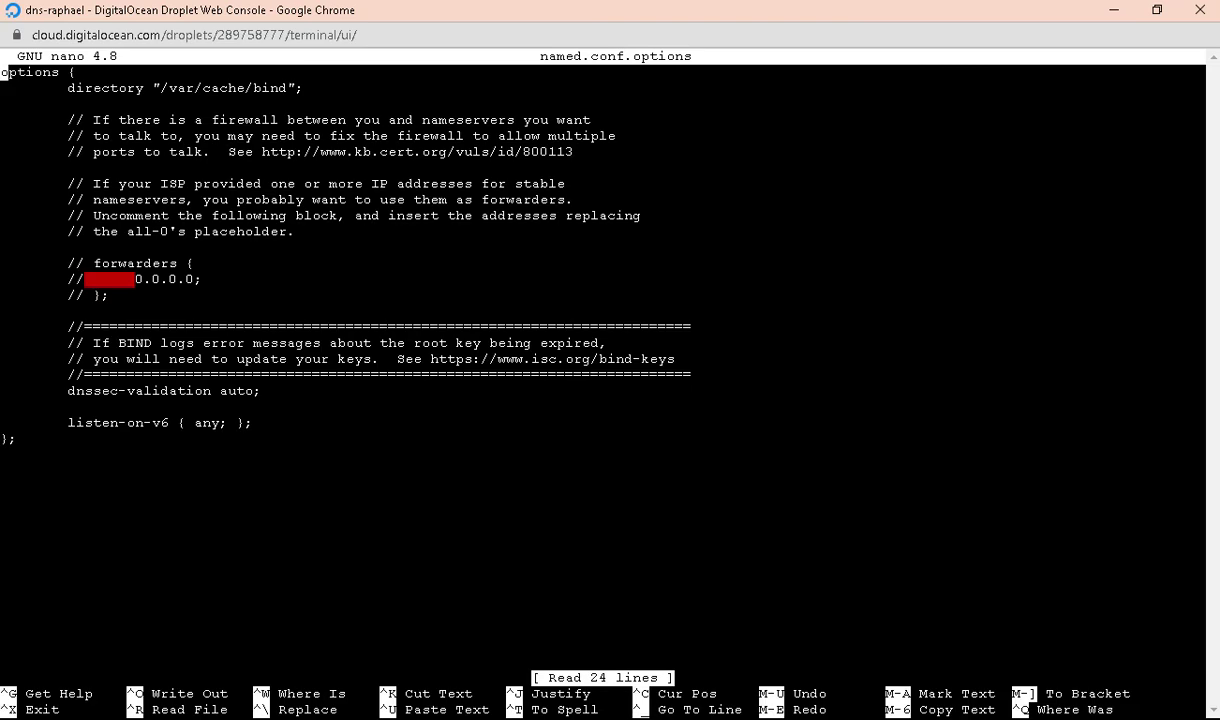
Step: Uncomment the forwarders block, including its address line and closing brace
key(Down)
key(Down)
key(Down)
key(Down)
key(Down)
key(Down)
key(Down)
key(Down)
key(Down)
key(Down)
key(Down)
key(Down)
key(Right)
key(Right)
key(Right)
key(Right)
key(Right)
key(Left)
key(Left)
key(BackSpace)
key(BackSpace)
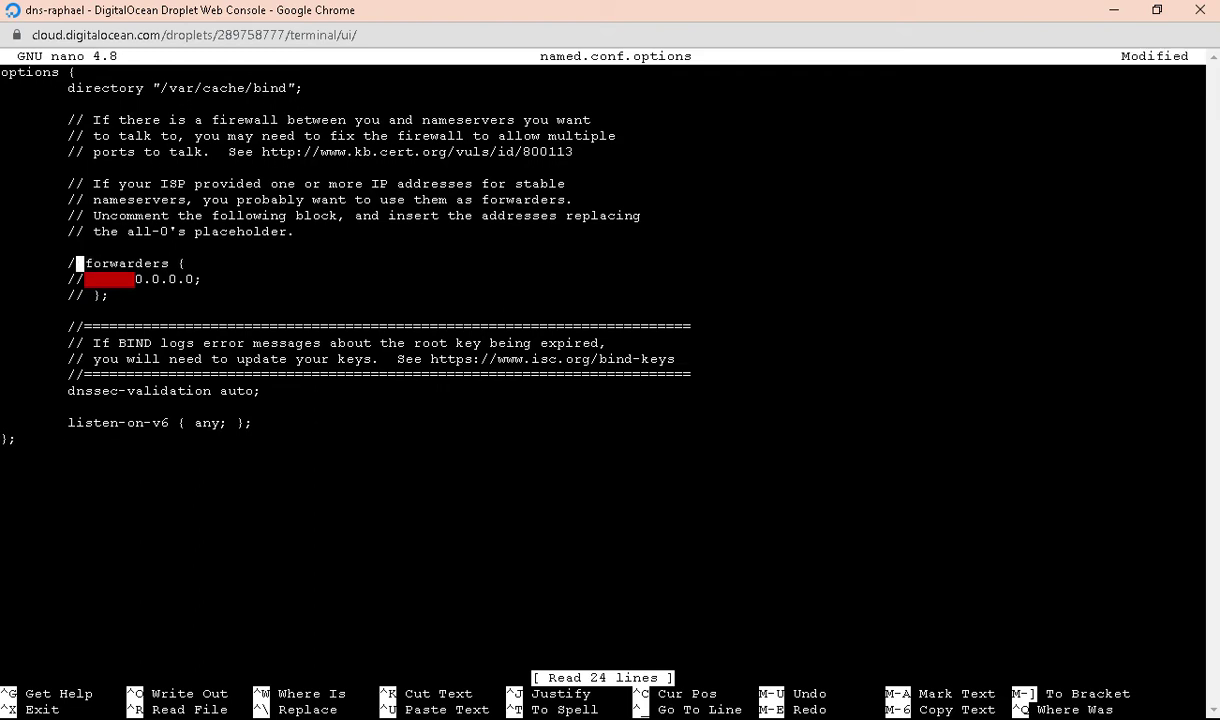
key(Down)
key(Right)
key(Right)
key(BackSpace)
key(BackSpace)
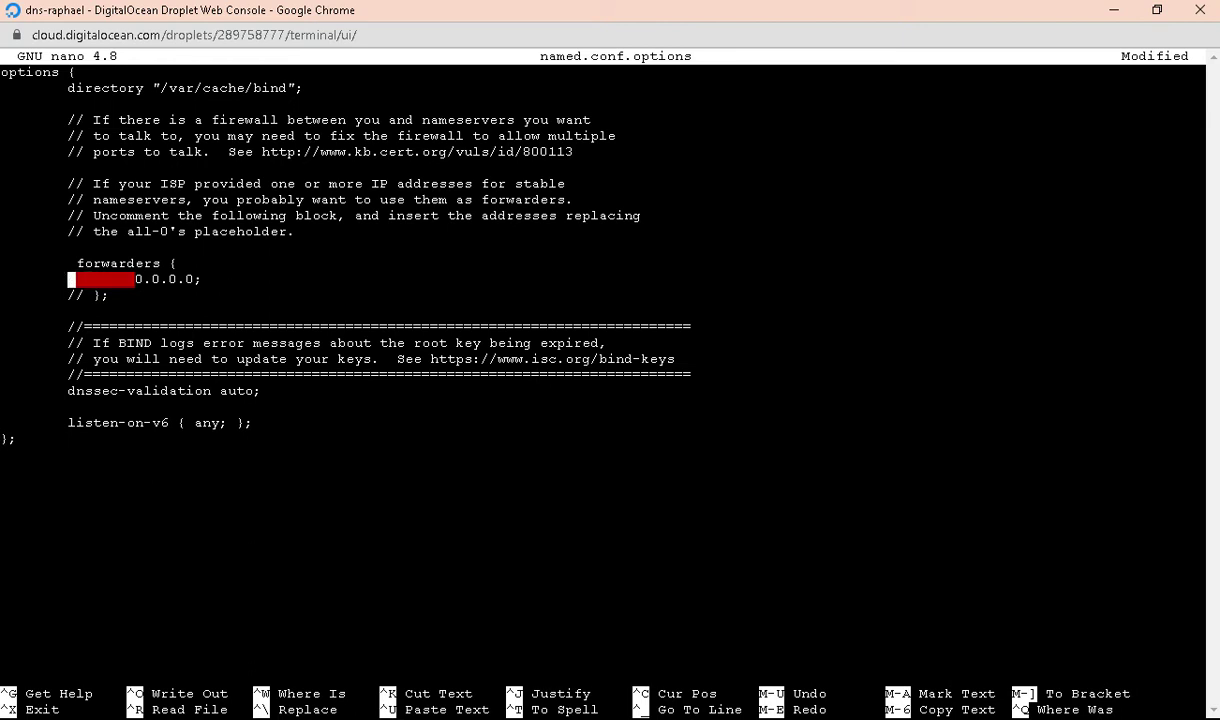
key(Down)
key(Right)
key(Right)
key(BackSpace)
key(BackSpace)
key(Up)
key(Right)
key(Right)
key(Right)
key(Right)
key(Right)
key(Right)
key(Right)
key(Right)
key(Right)
key(Right)
key(Right)
key(Right)
key(Right)
key(Right)
key(Right)
key(Down)
key(Left)
key(Left)
key(Left)
key(Left)
key(Left)
key(Left)
key(Left)
key(Left)
key(Left)
key(Left)
key(Left)
key(Left)
Step: Replace 0.0.0.0 with forwarders 8.8.8.8 and 8.8.4.4, then save and exit
key(BackSpace)
key(BackSpace)
key(BackSpace)
key(BackSpace)
key(BackSpace)
key(BackSpace)
key(BackSpace)
text(8.8.8.8)
key(BackSpace)
key(Right)
key(Return)
key(Tab)
key(Tab)
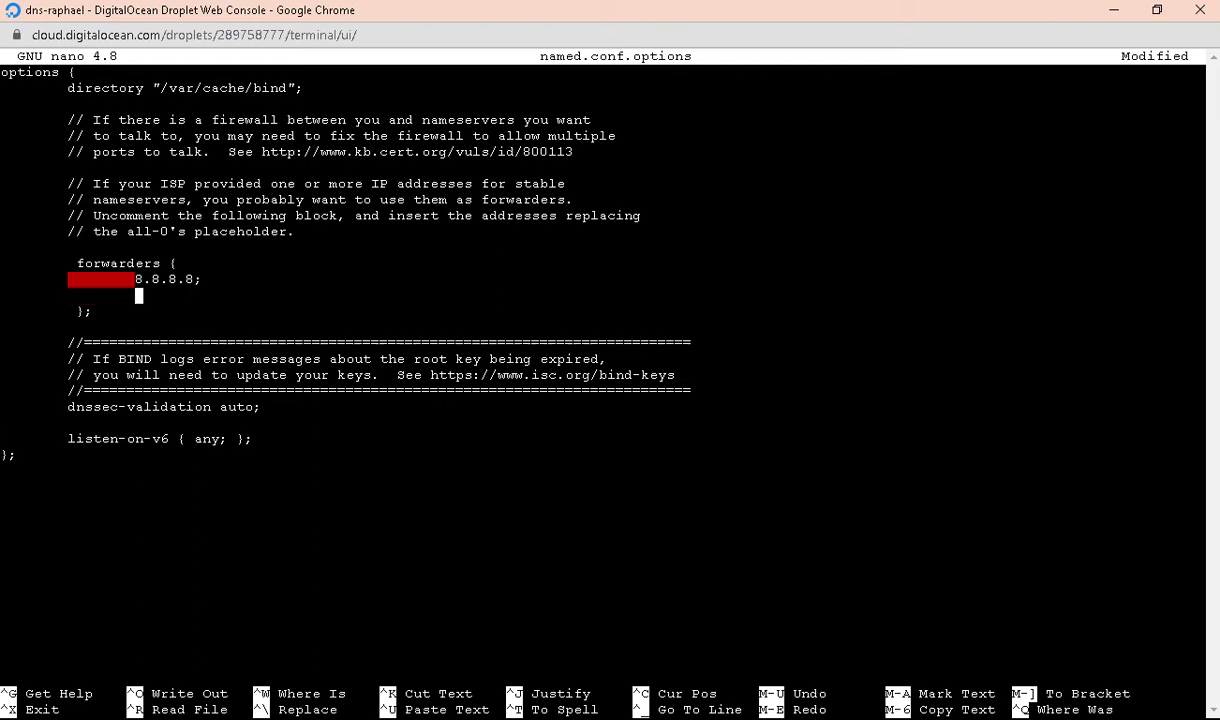
text(8.8.4.4;)
key(ctrl+o)
key(Return)
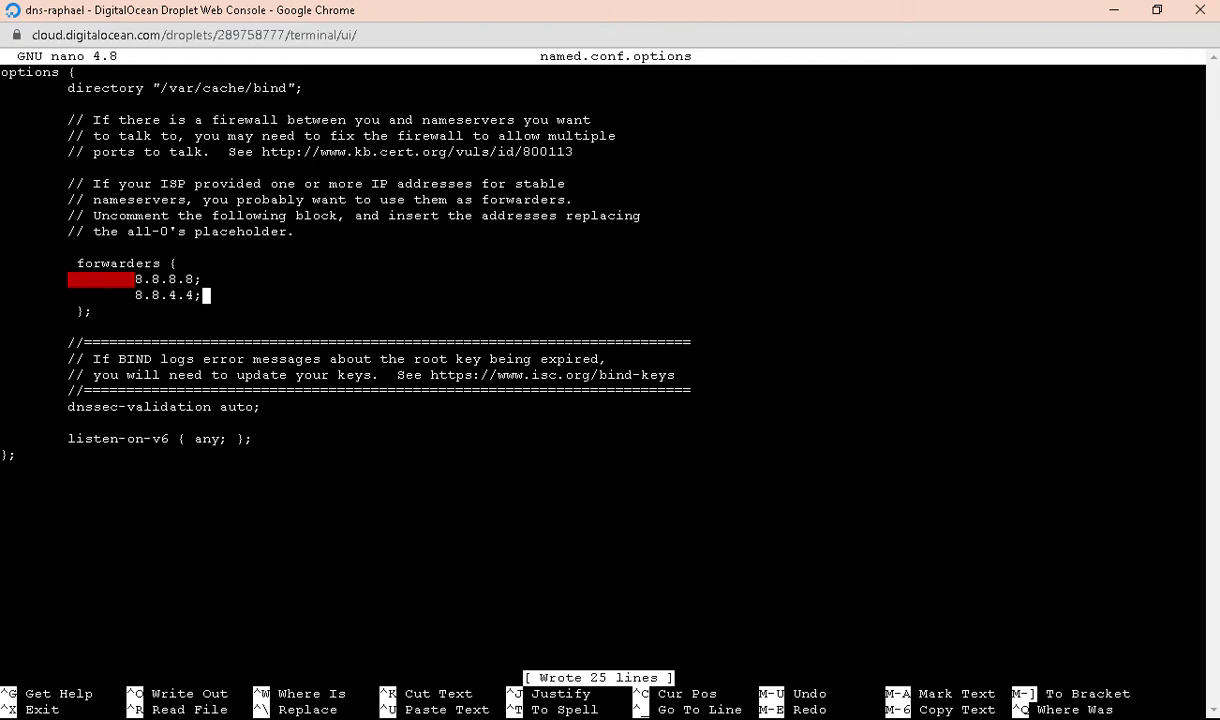
key(ctrl+x)
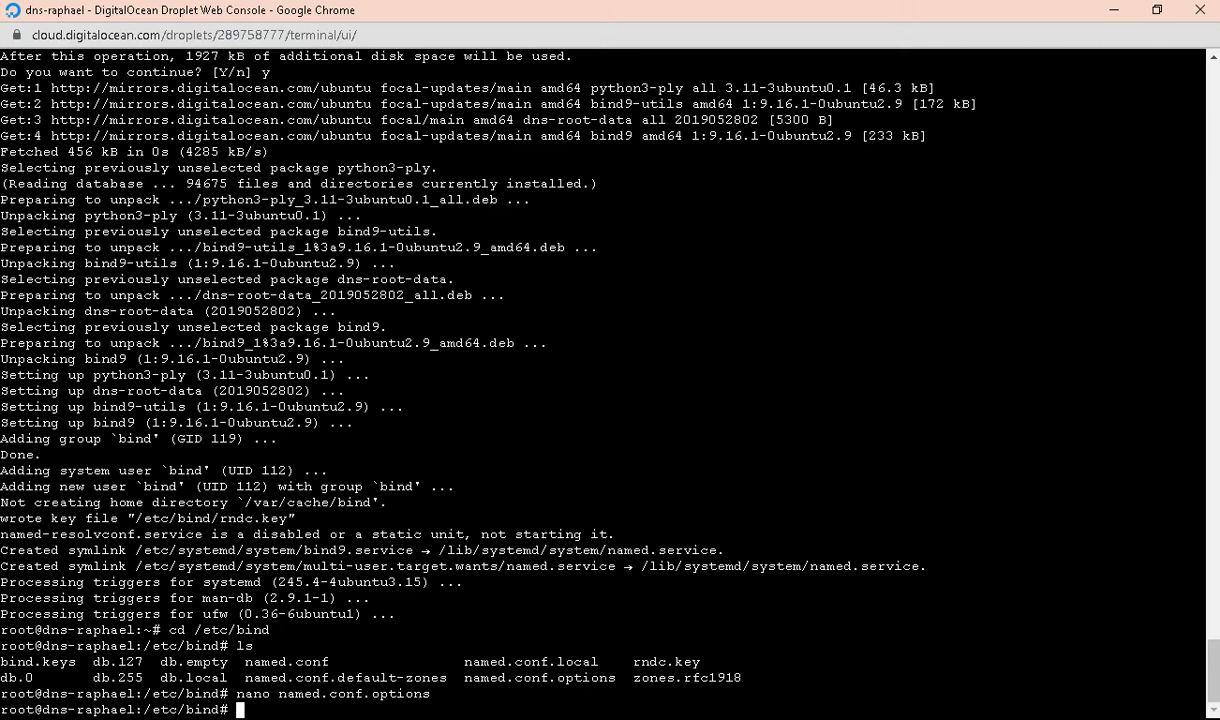
Step: Open named.conf.local and start a zone "raphaelksuib.my.id" block
text(nano named.conf.local)
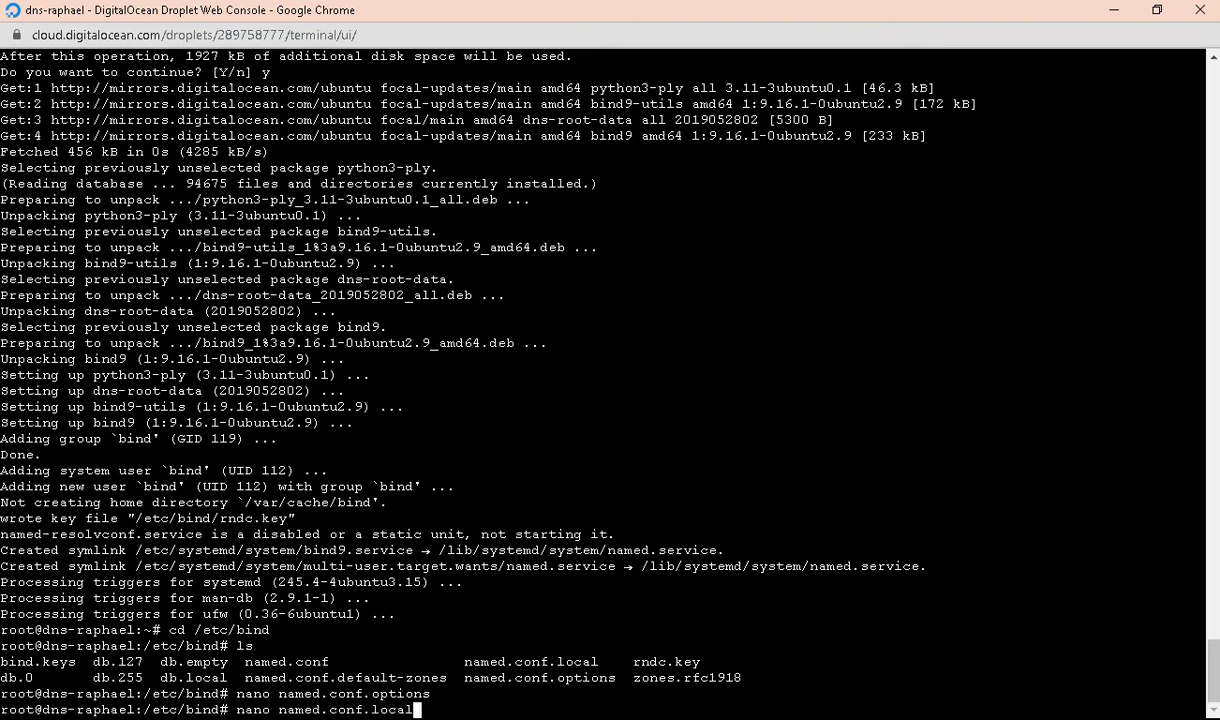
key(Return)
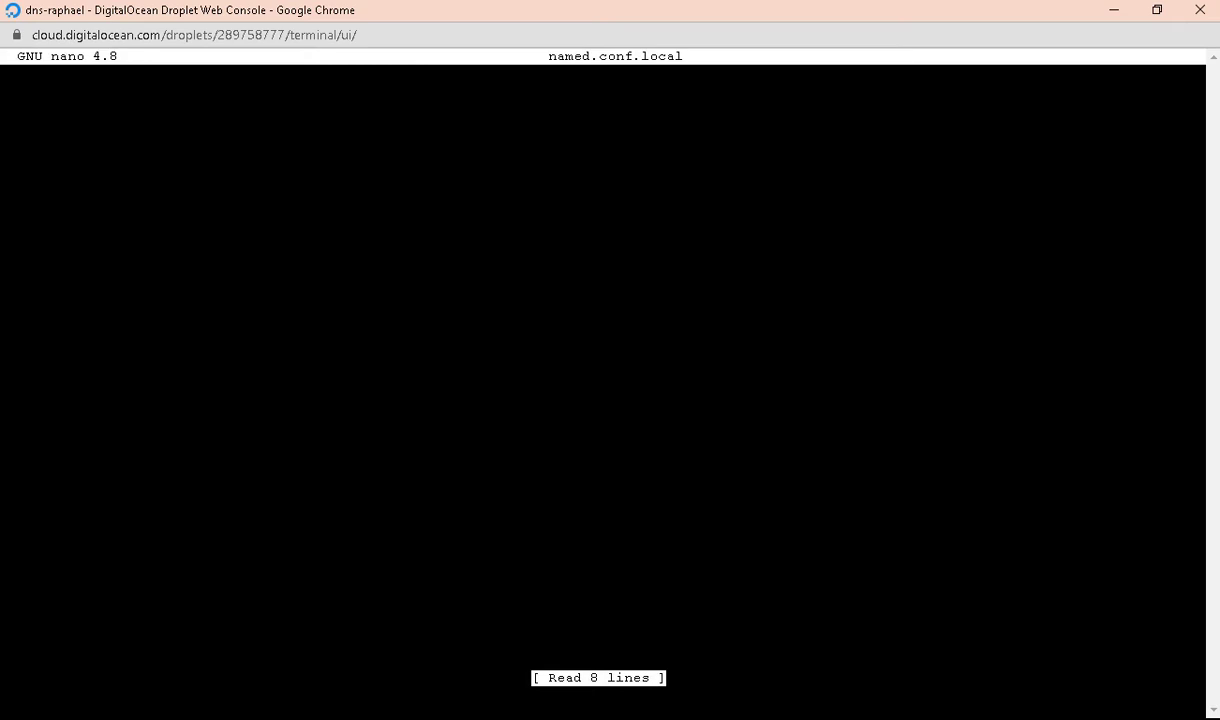
key(Down)
key(Down)
key(Down)
key(Down)
key(Down)
key(Down)
key(Down)
key(Down)
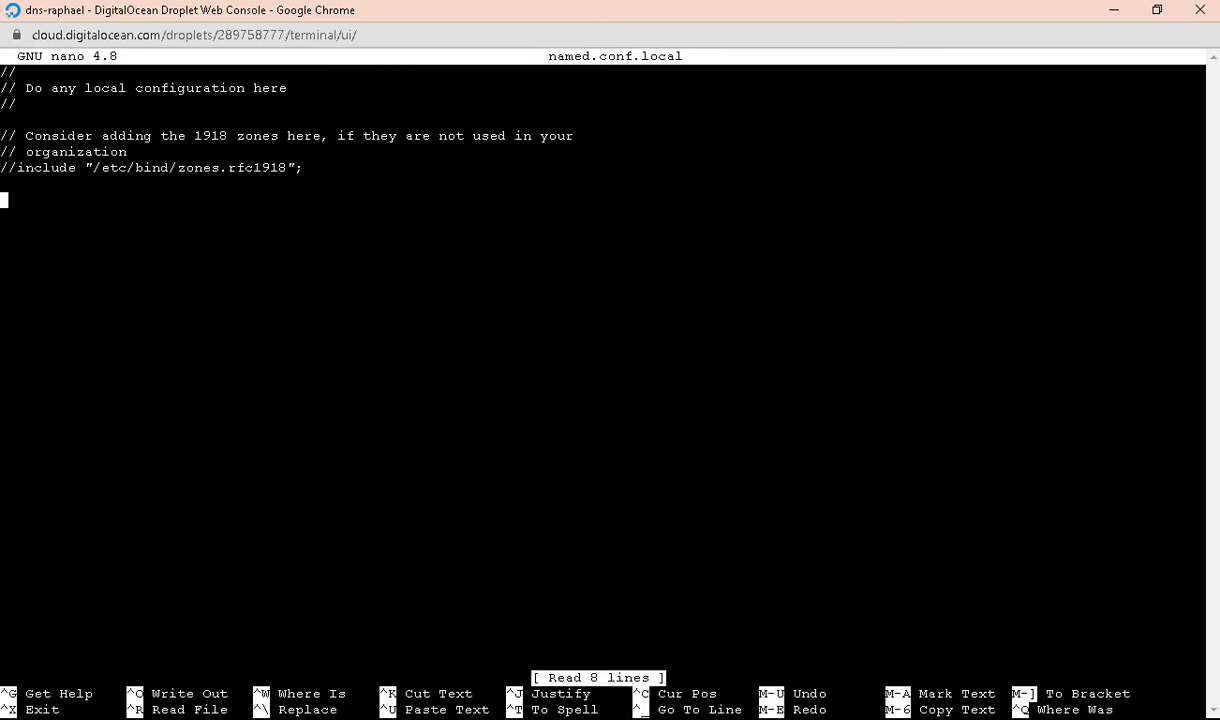
text(zone)
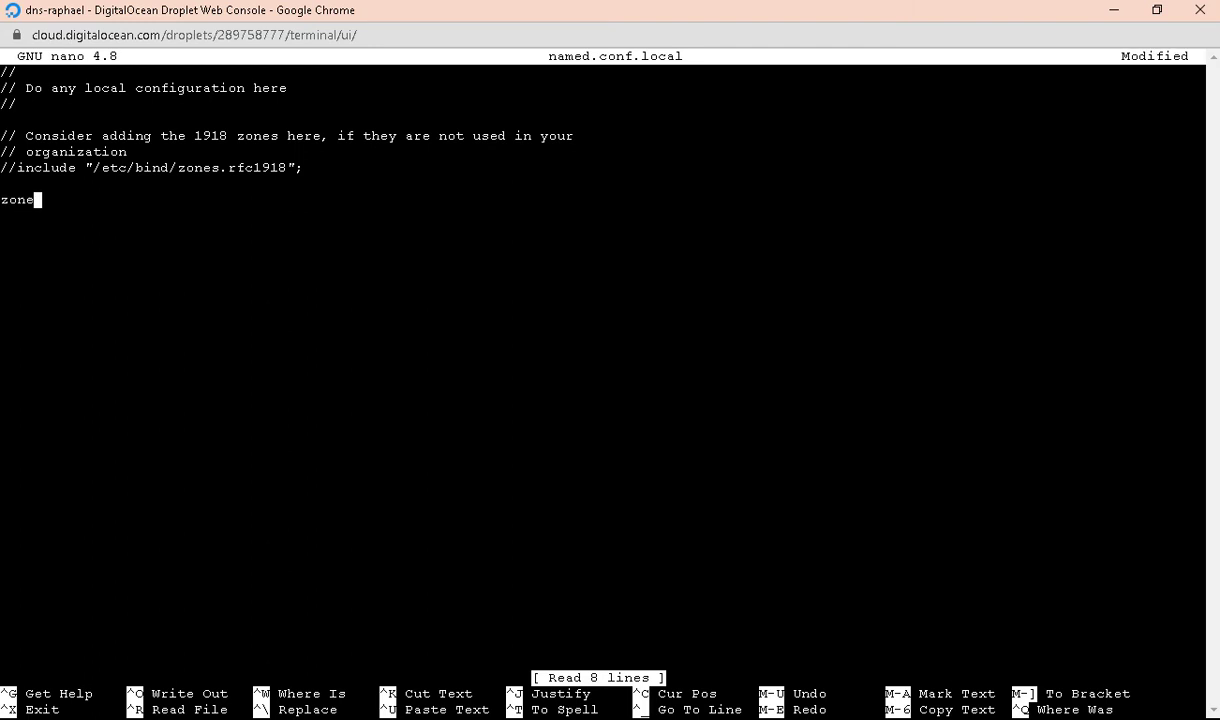
text( "raphaelksuib.my/)
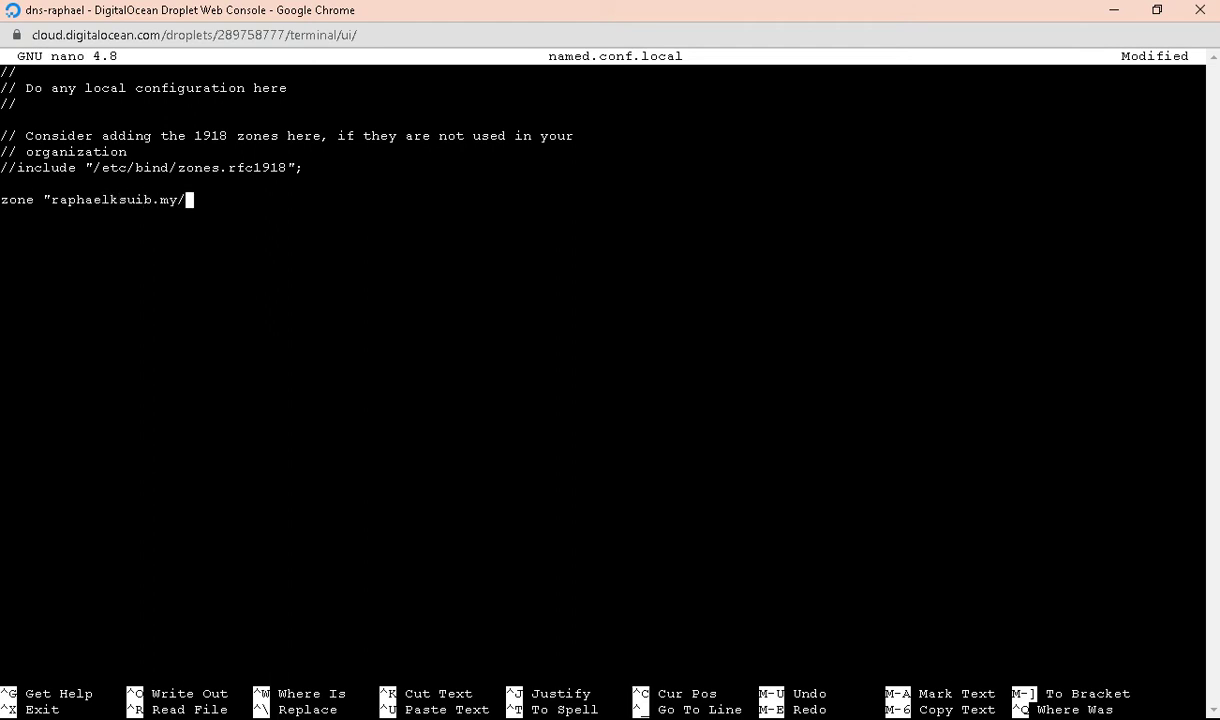
key(BackSpace)
text(.id" {)
key(Return)
Step: Add type master and file "/etc/bind/db.raphaelksuib.my.id", close the block and save
text(type master)
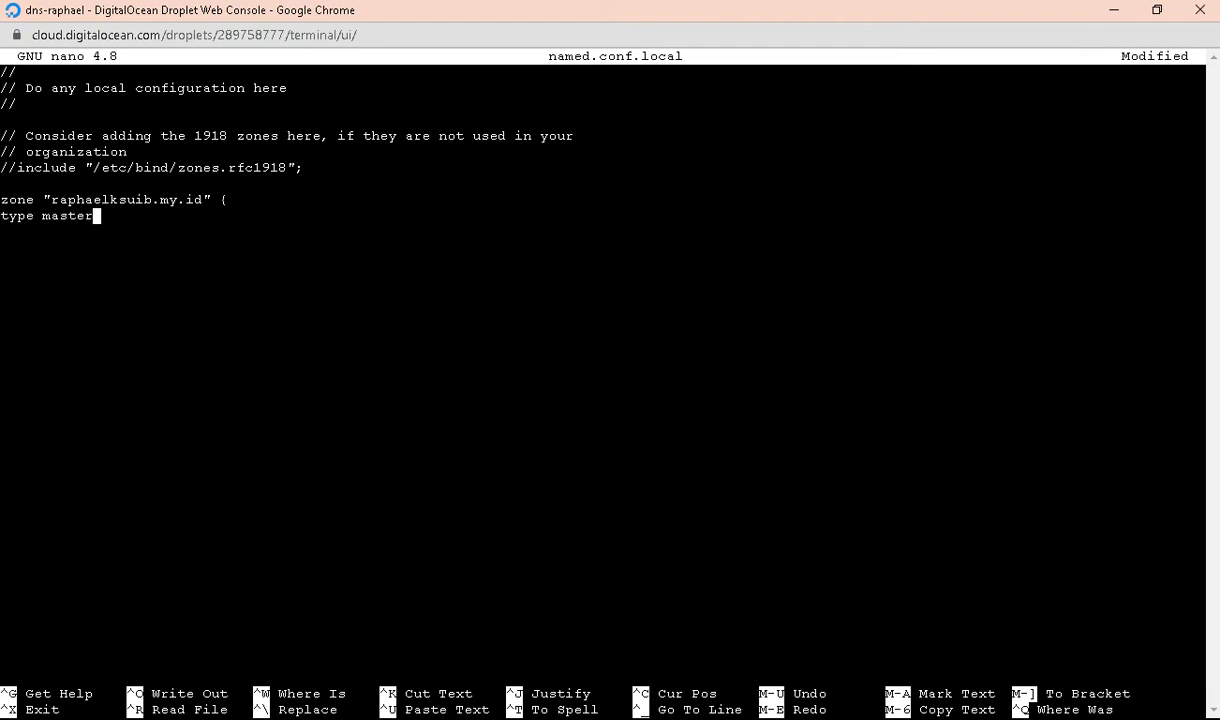
text(;)
key(Return)
text(file "/etc/bind)
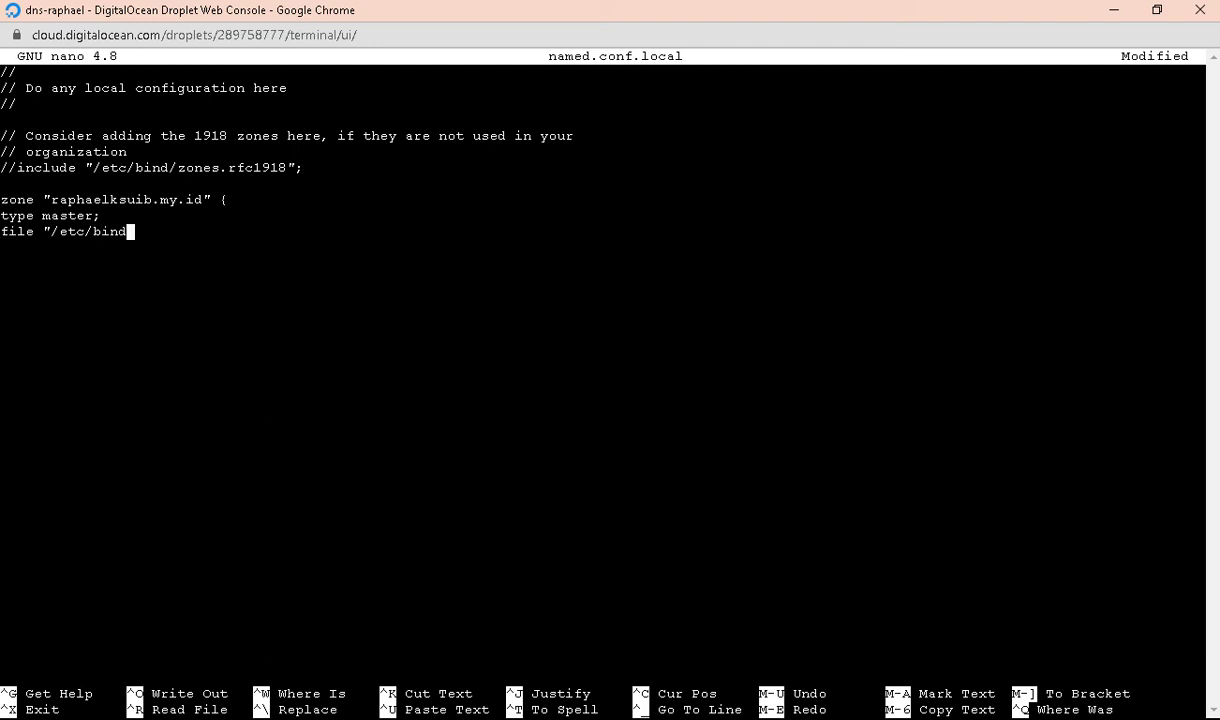
text(/db.raphaelksuib)
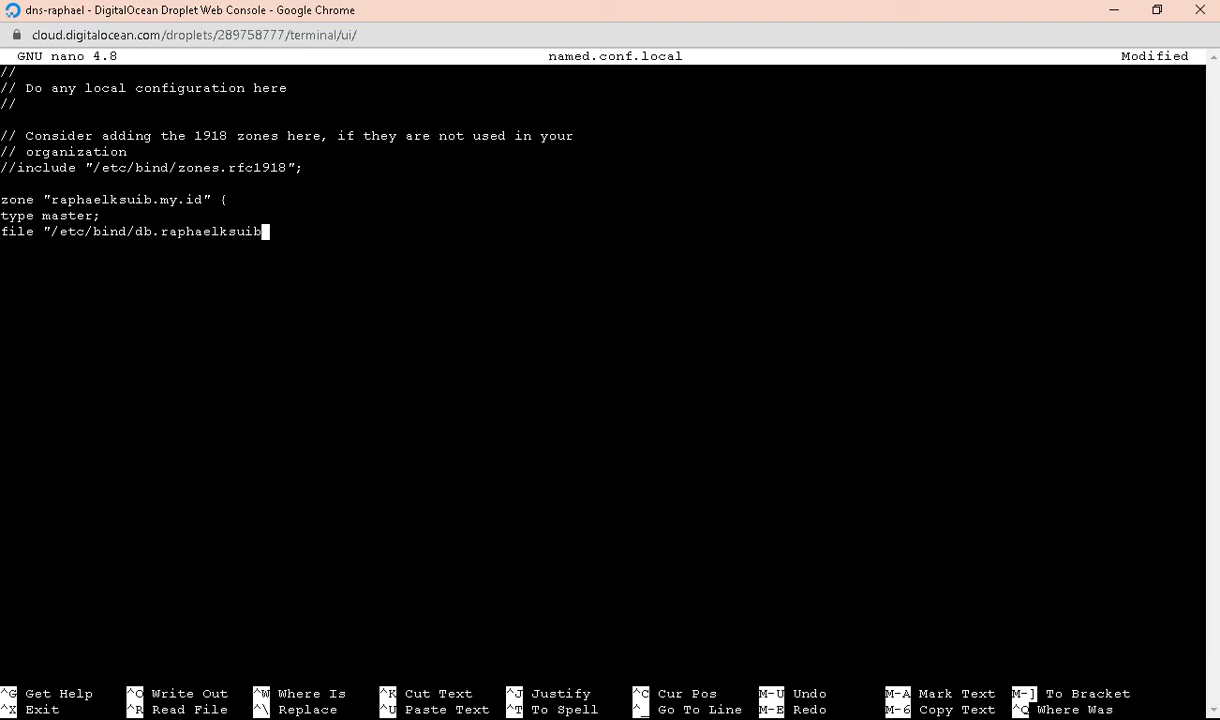
text(.my.id";)
key(Return)
text(};)
key(Return)
key(Return)
key(ctrl+x)
key(y)
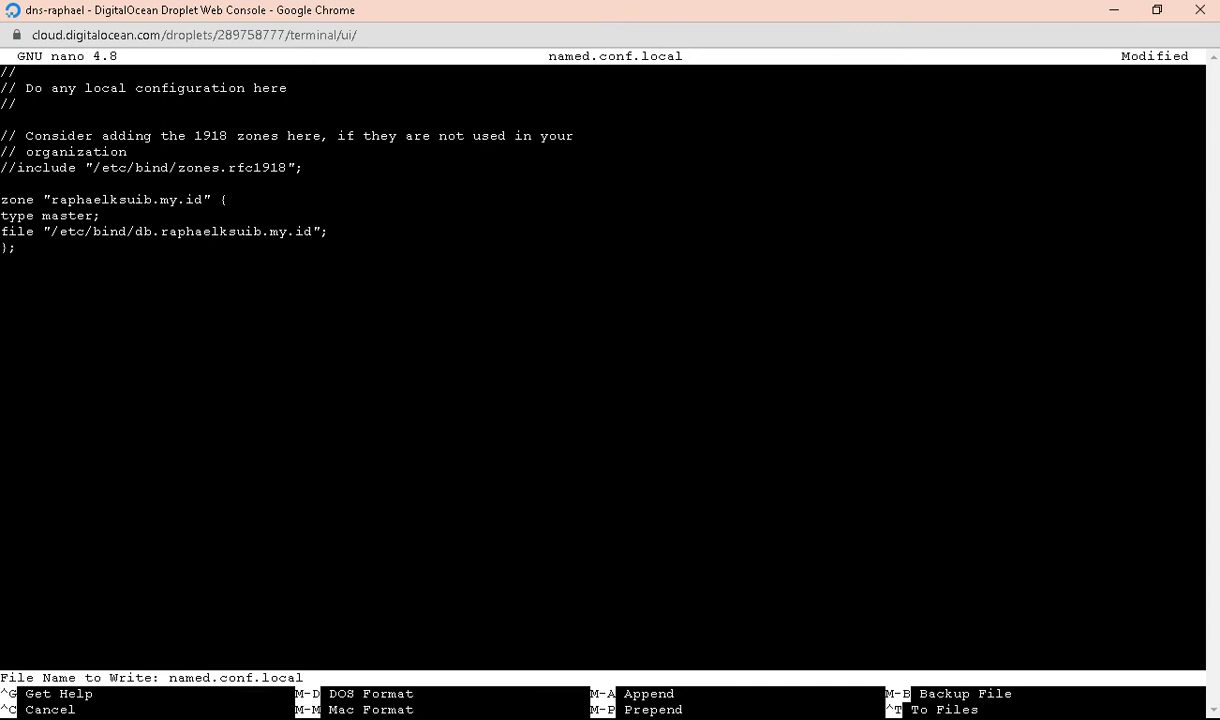
key(Return)
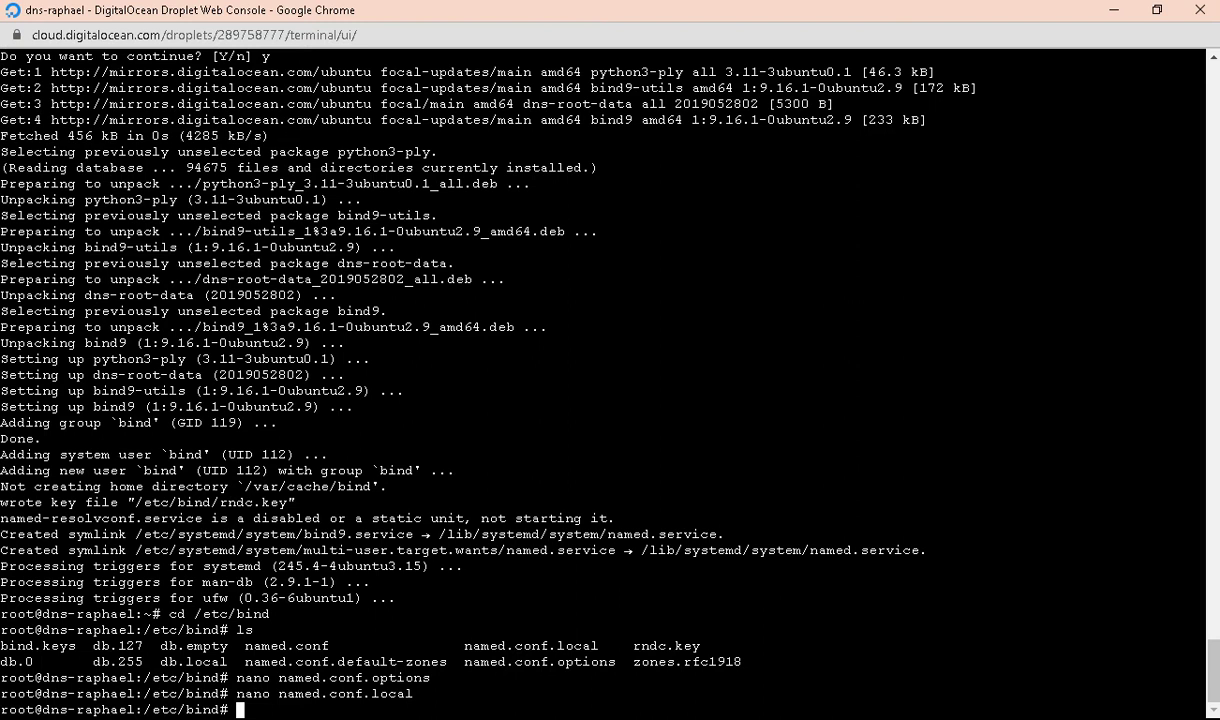
Step: Copy db.local to db.raphaelksuib.my.id and open the copy in nano
text(nano)
key(BackSpace)
key(BackSpace)
key(BackSpace)
key(BackSpace)
text(cp db.local)
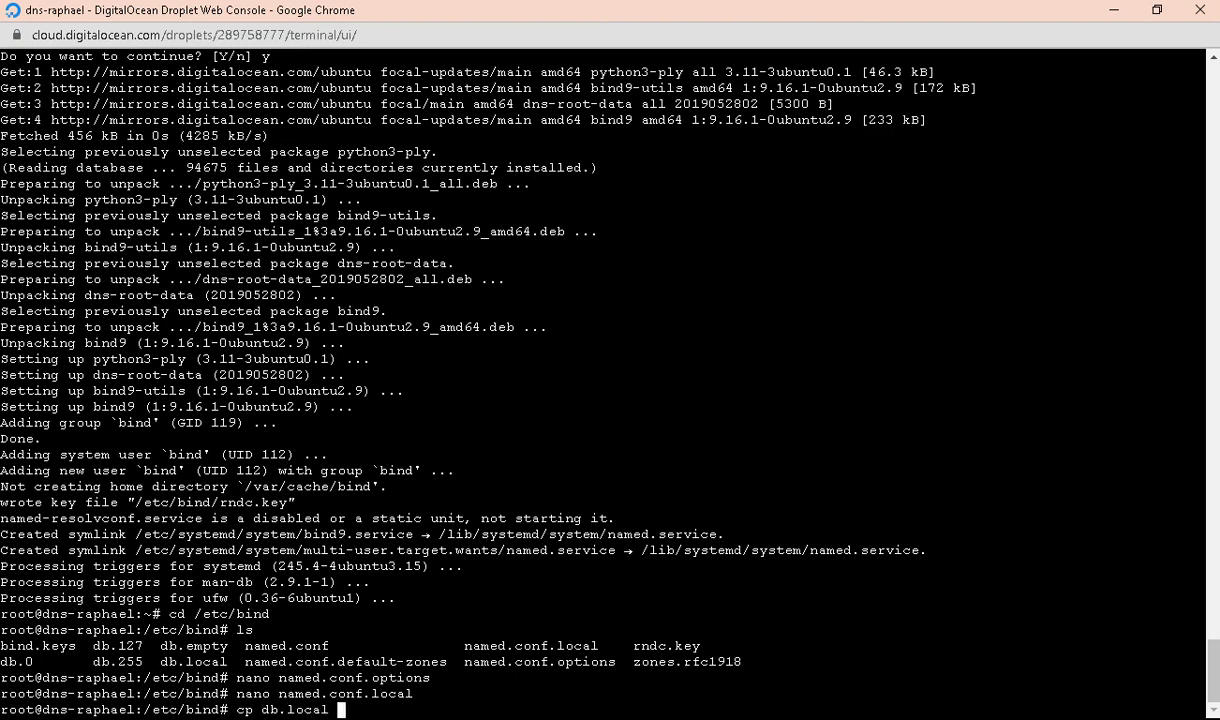
text( db.raphaelksuib.my.id)
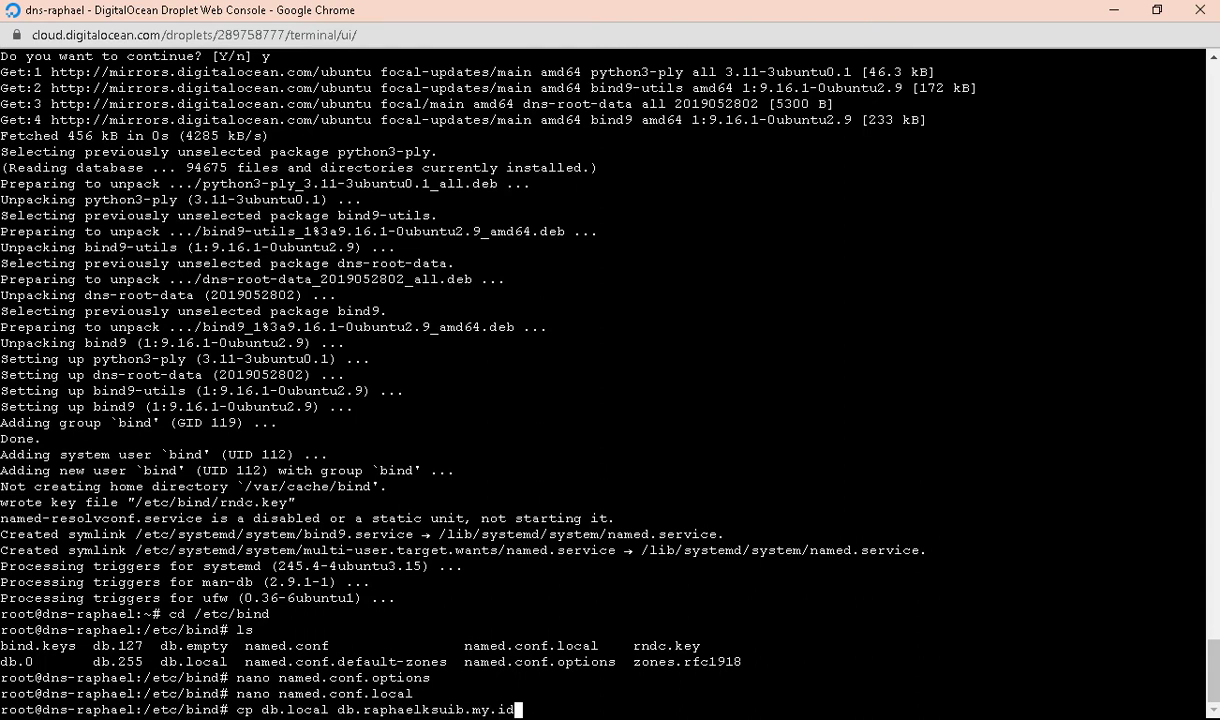
key(Return)
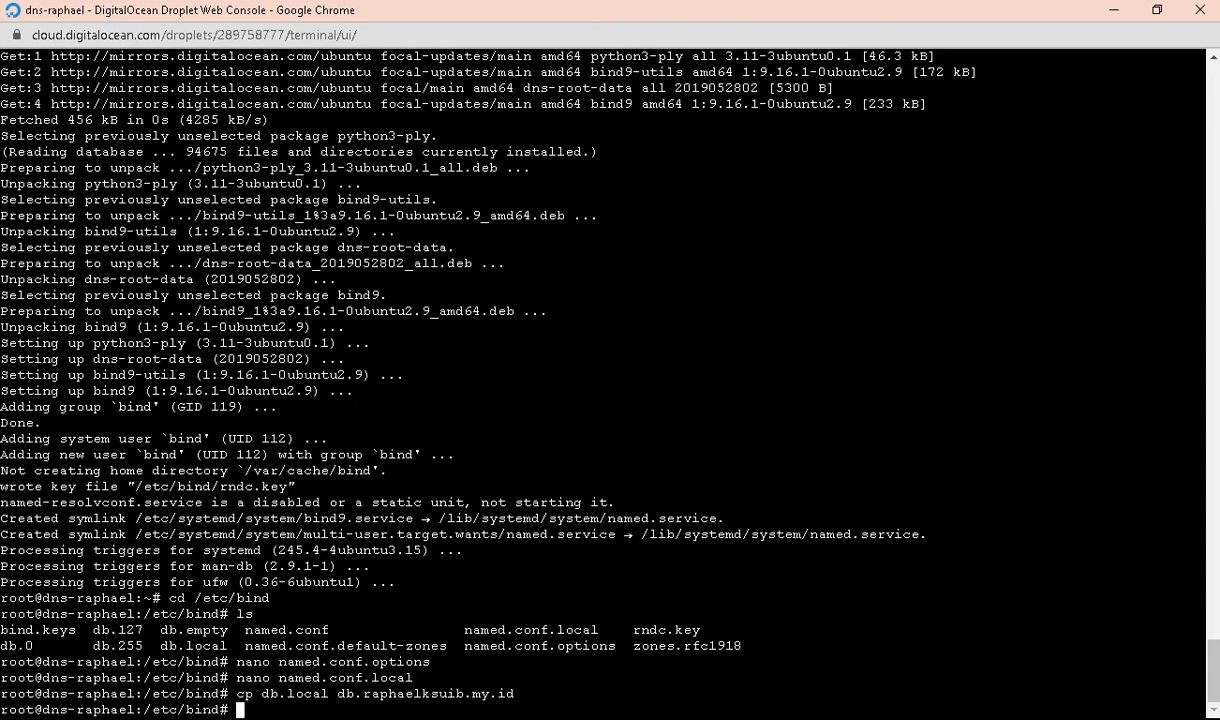
text(nano db.ra)
key(Tab)
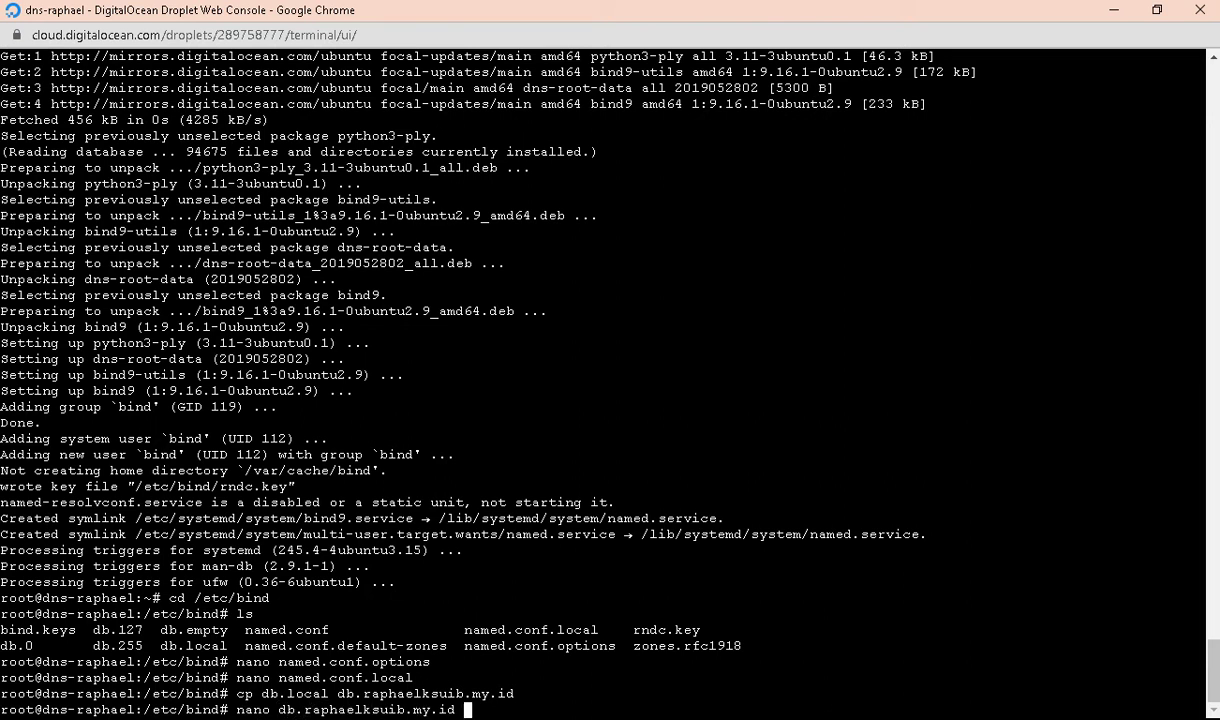
key(Return)
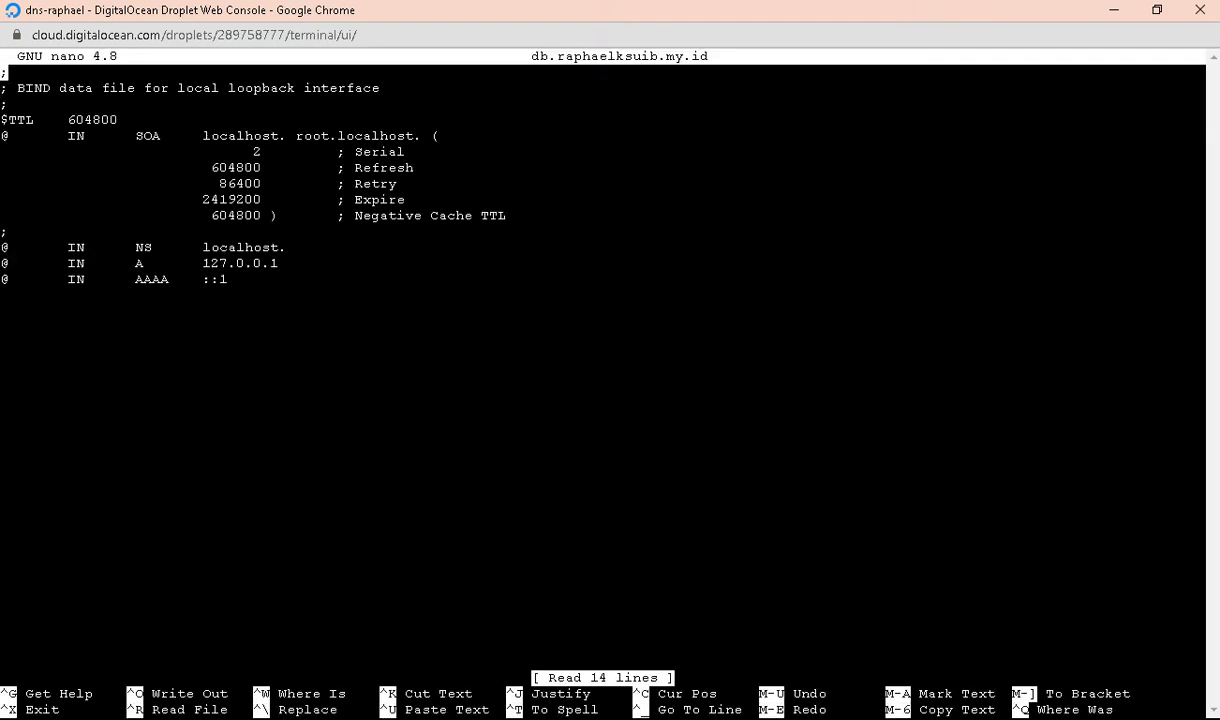
Step: Replace the SOA localhost entries with ns1.raphaelksuib.my.id and root.raphaelksuib.my.id
key(Down)
key(Down)
key(Down)
key(Down)
key(Right)
key(Right)
key(Right)
key(Right)
key(Right)
key(Right)
key(Right)
key(Right)
key(Right)
key(Right)
key(Right)
key(Right)
key(Right)
key(Right)
key(Right)
key(Right)
key(Right)
key(Right)
key(BackSpace)
key(BackSpace)
key(BackSpace)
key(BackSpace)
key(BackSpace)
key(BackSpace)
key(BackSpace)
key(BackSpace)
key(BackSpace)
text(ns1)
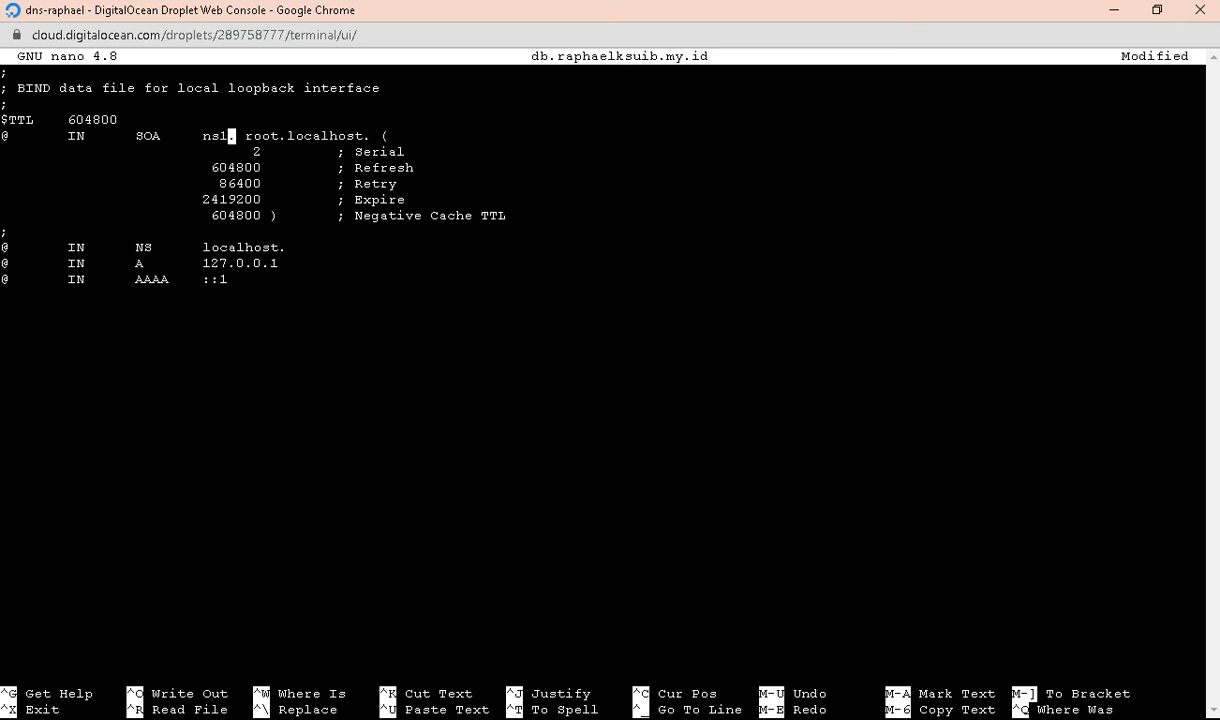
text(.raphael)
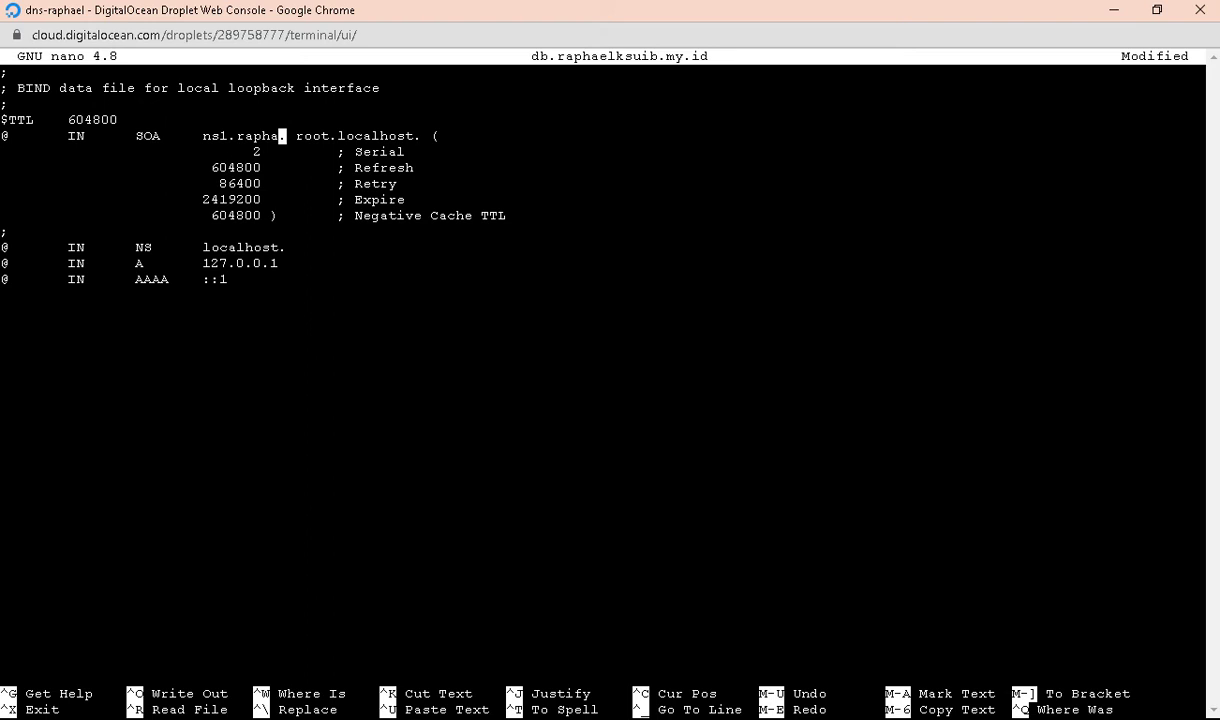
text(ksuib)
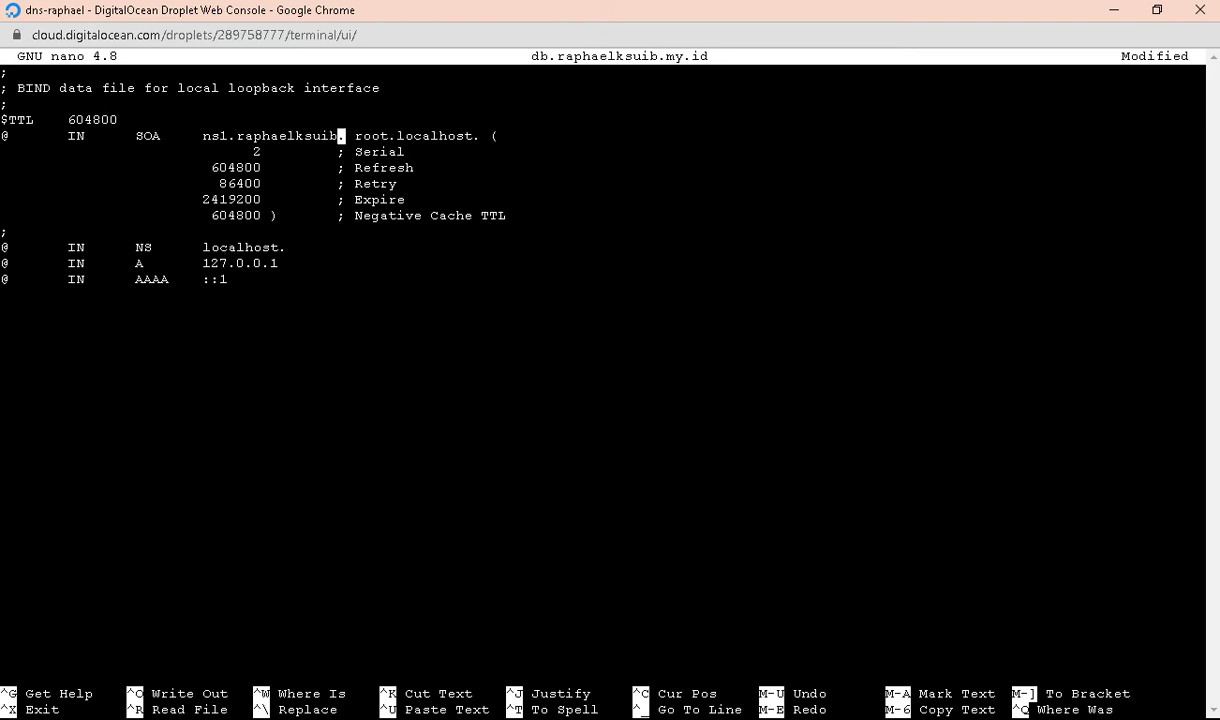
text(.my.id)
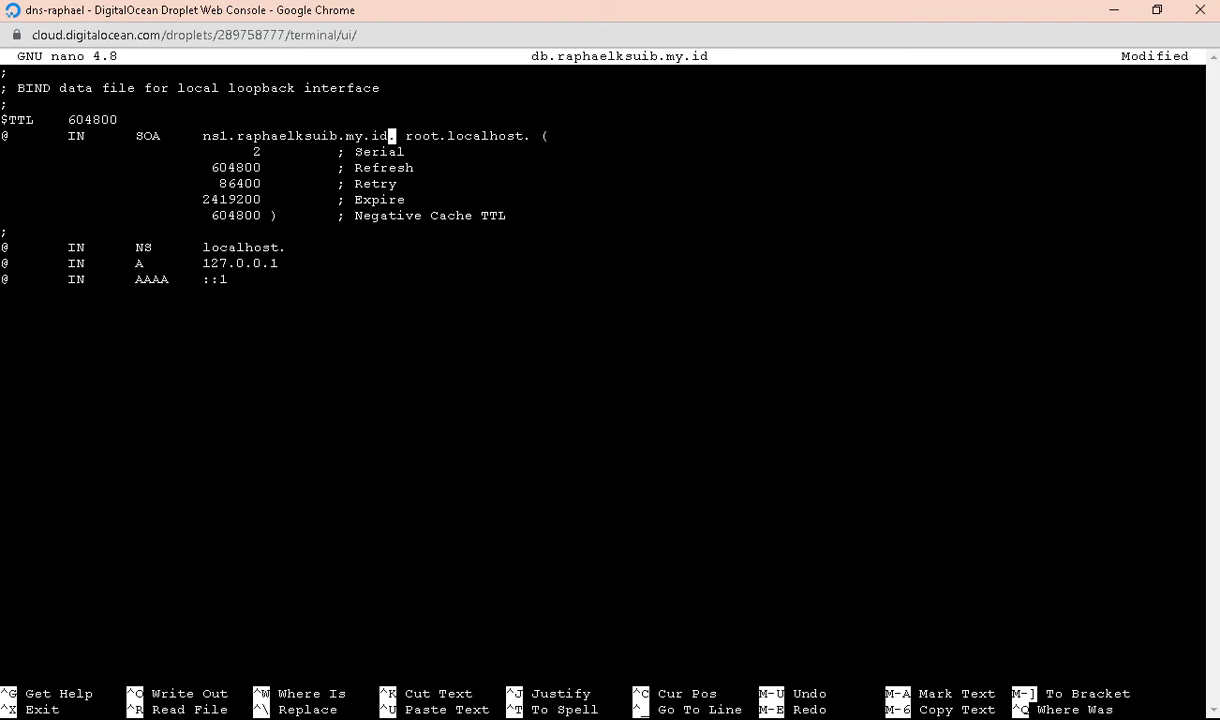
key(Right)
key(Right)
key(Right)
key(Right)
key(Right)
key(Right)
key(Right)
key(Right)
key(Right)
key(Right)
key(Right)
key(Right)
key(Right)
key(Right)
key(Right)
key(Right)
key(BackSpace)
key(BackSpace)
key(BackSpace)
key(BackSpace)
key(BackSpace)
key(BackSpace)
key(BackSpace)
key(BackSpace)
key(BackSpace)
text(rap)
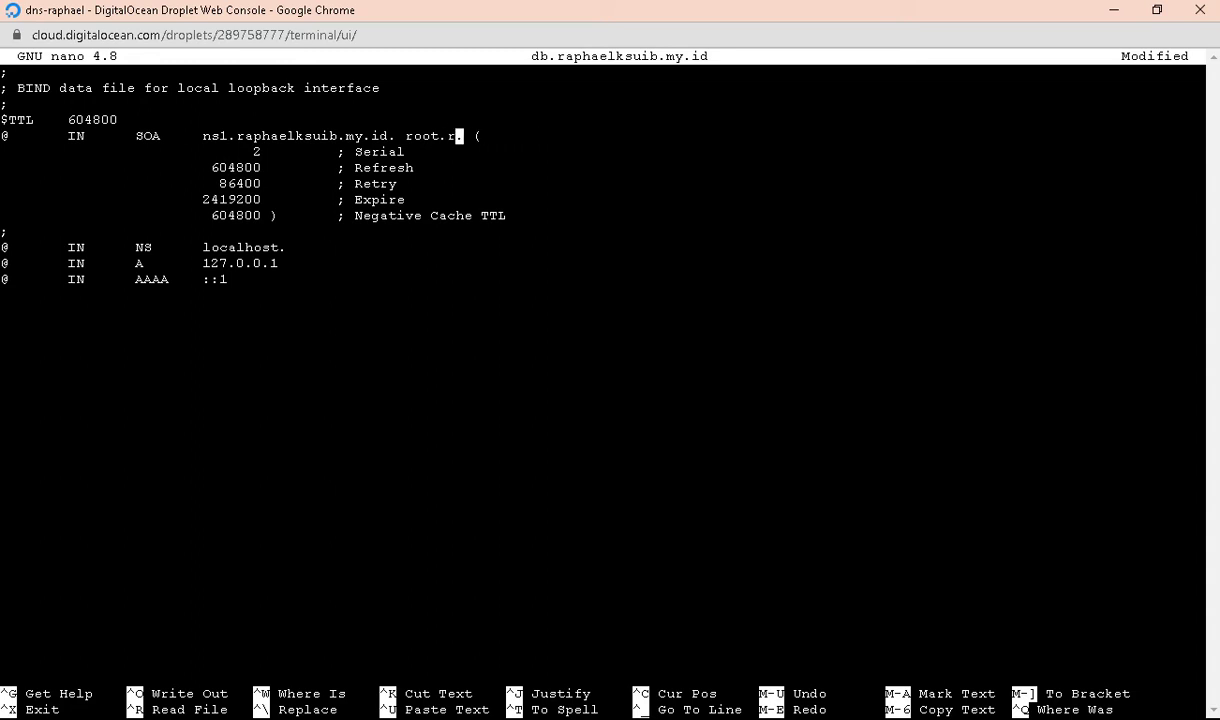
text(haelksuib)
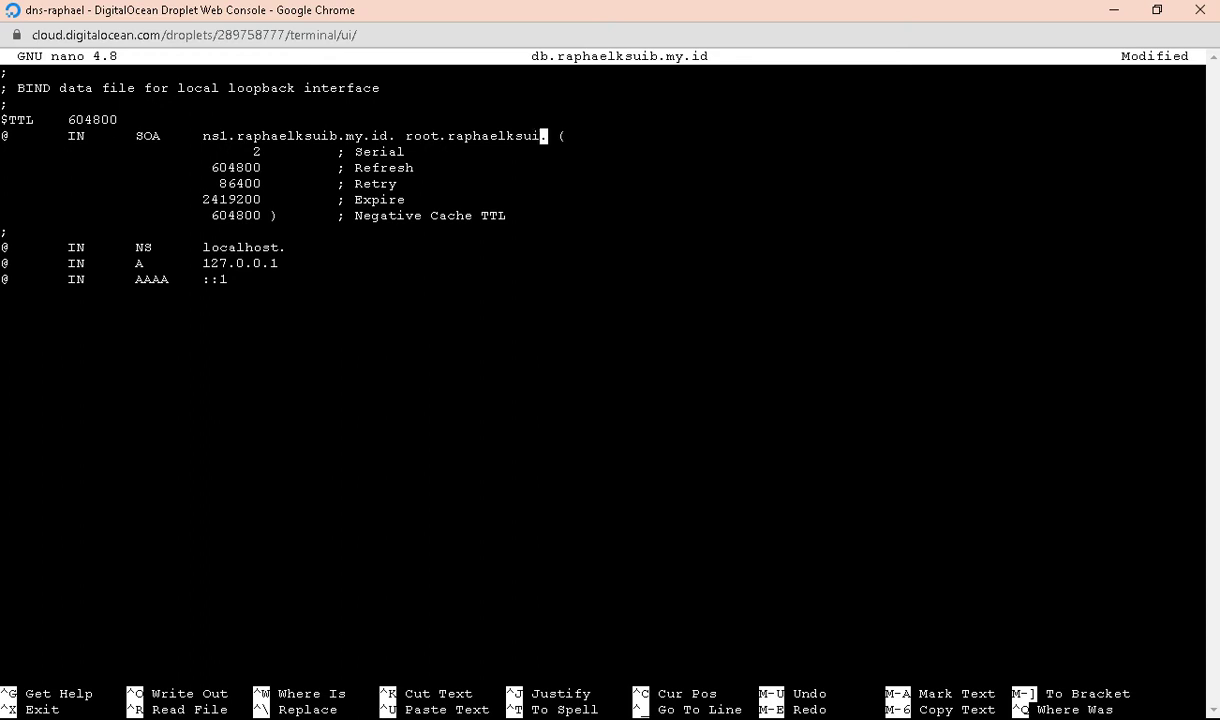
text(.my.id)
Step: Erase the localhost hostname from the NS record
key(Down)
key(Down)
key(Down)
key(Down)
key(Down)
key(Down)
key(Down)
key(Left)
key(BackSpace)
key(BackSpace)
key(BackSpace)
key(BackSpace)
key(BackSpace)
key(BackSpace)
key(BackSpace)
key(BackSpace)
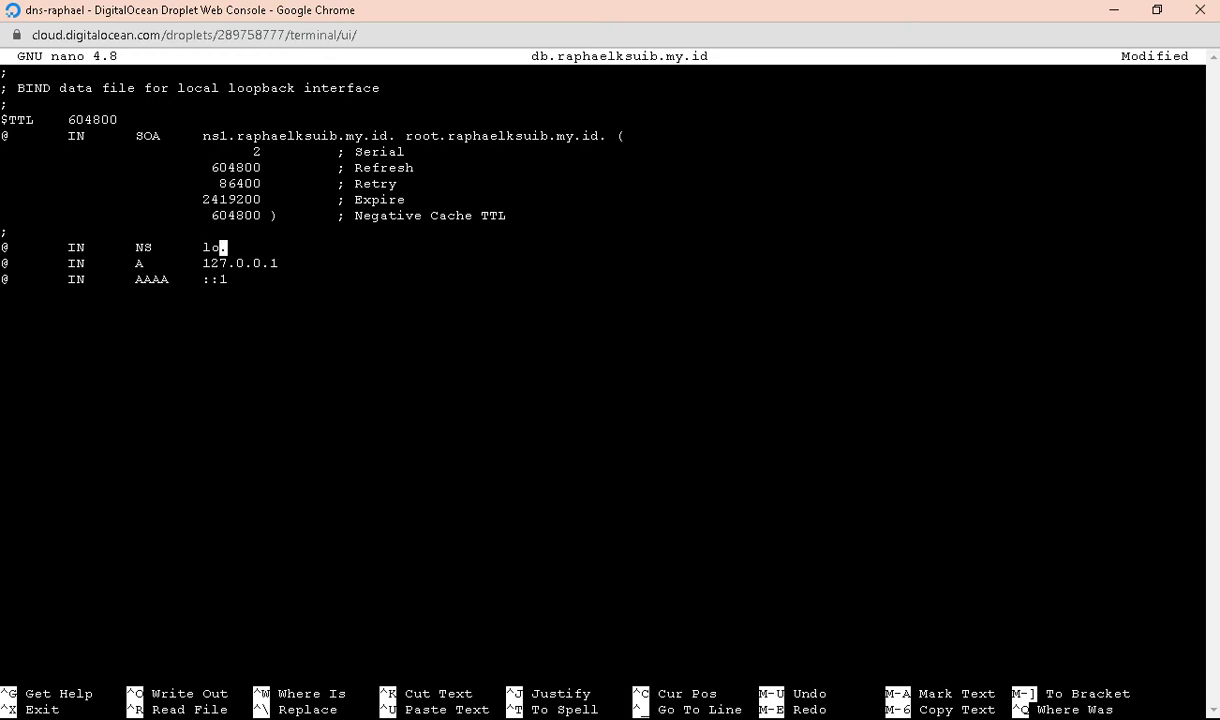
key(BackSpace)
Step: Set the NS record to ns1.raphaelksuib.my.id. and the @ A record to 209.97.162.203
text(raphaelksuib.my.id.)
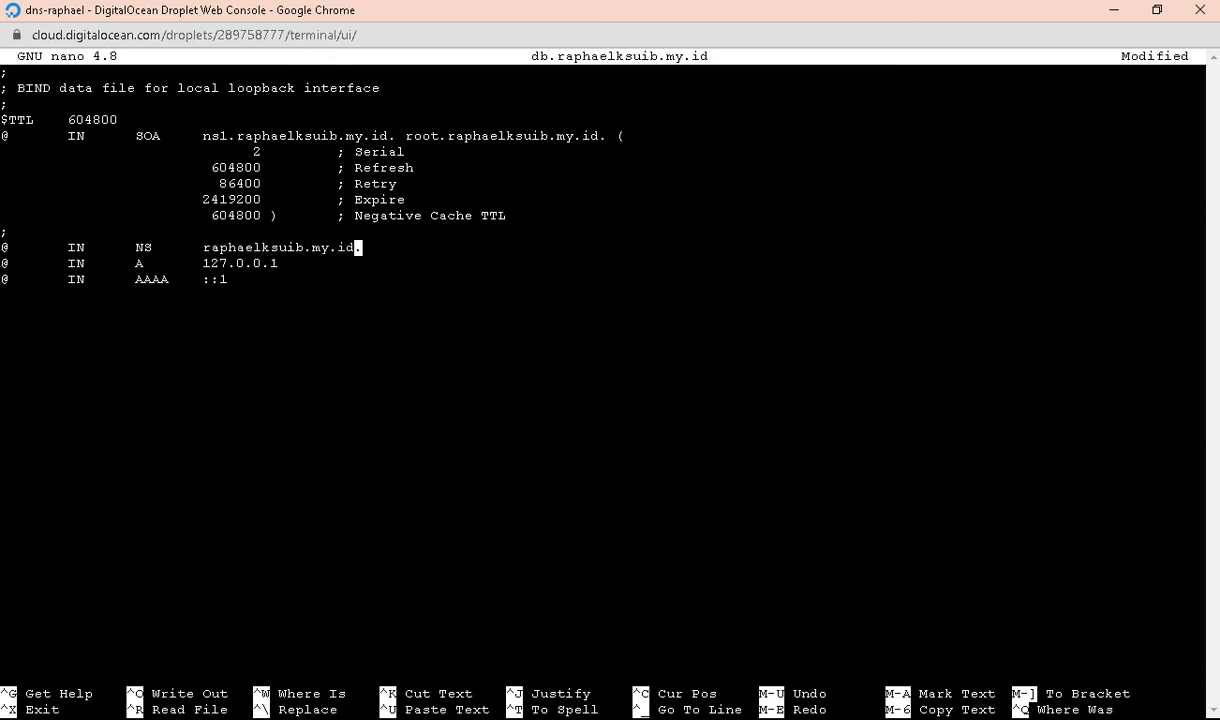
key(Left)
key(Left)
key(Left)
key(Left)
key(Left)
key(Left)
key(Left)
key(Left)
key(Left)
key(Left)
key(Left)
key(Left)
key(Left)
key(Left)
key(Left)
key(Left)
key(Left)
key(Left)
text(ns1.)
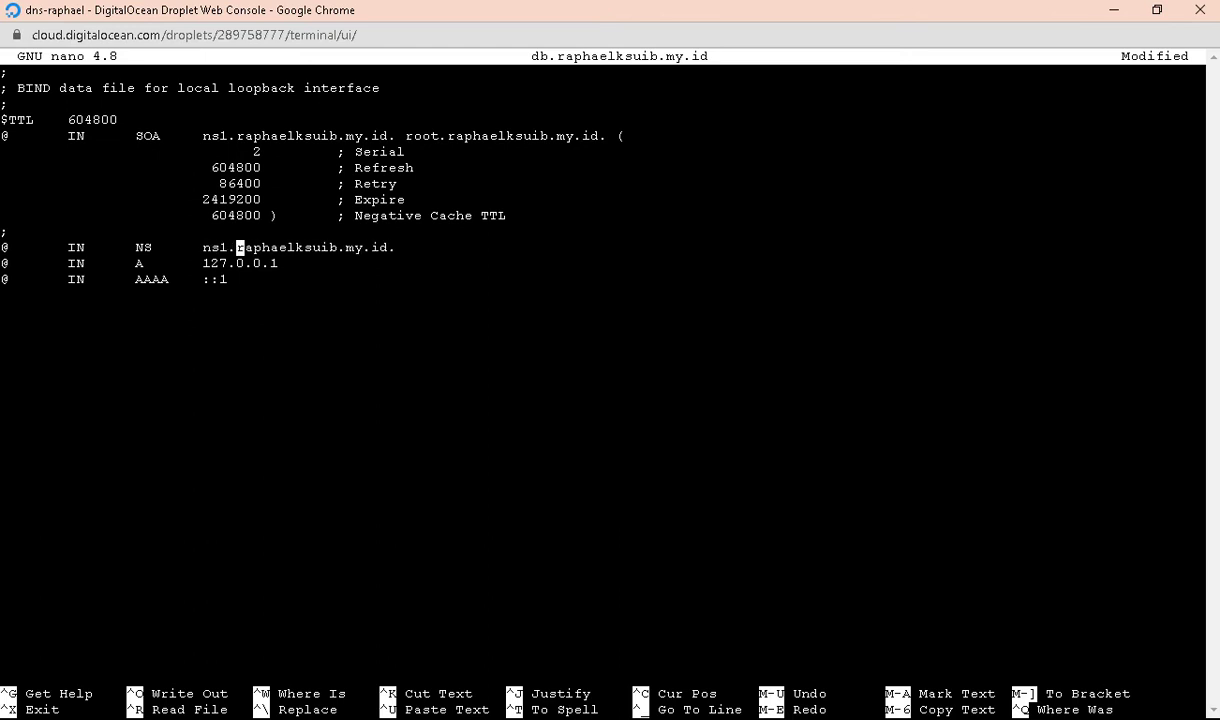
key(Down)
key(Left)
key(Left)
key(Left)
key(Left)
key(Left)
key(Left)
key(Left)
key(Left)
key(Left)
key(Left)
key(Left)
key(Left)
key(Left)
key(Right)
key(Right)
key(Right)
key(Right)
key(Right)
key(Right)
key(Right)
key(Right)
key(Right)
key(Right)
key(Right)
key(Right)
key(Down)
key(Home)
key(Right)
key(Left)
key(Left)
key(BackSpace)
key(BackSpace)
key(BackSpace)
key(BackSpace)
key(BackSpace)
key(BackSpace)
key(BackSpace)
key(BackSpace)
key(BackSpace)
key(ctrl+v)
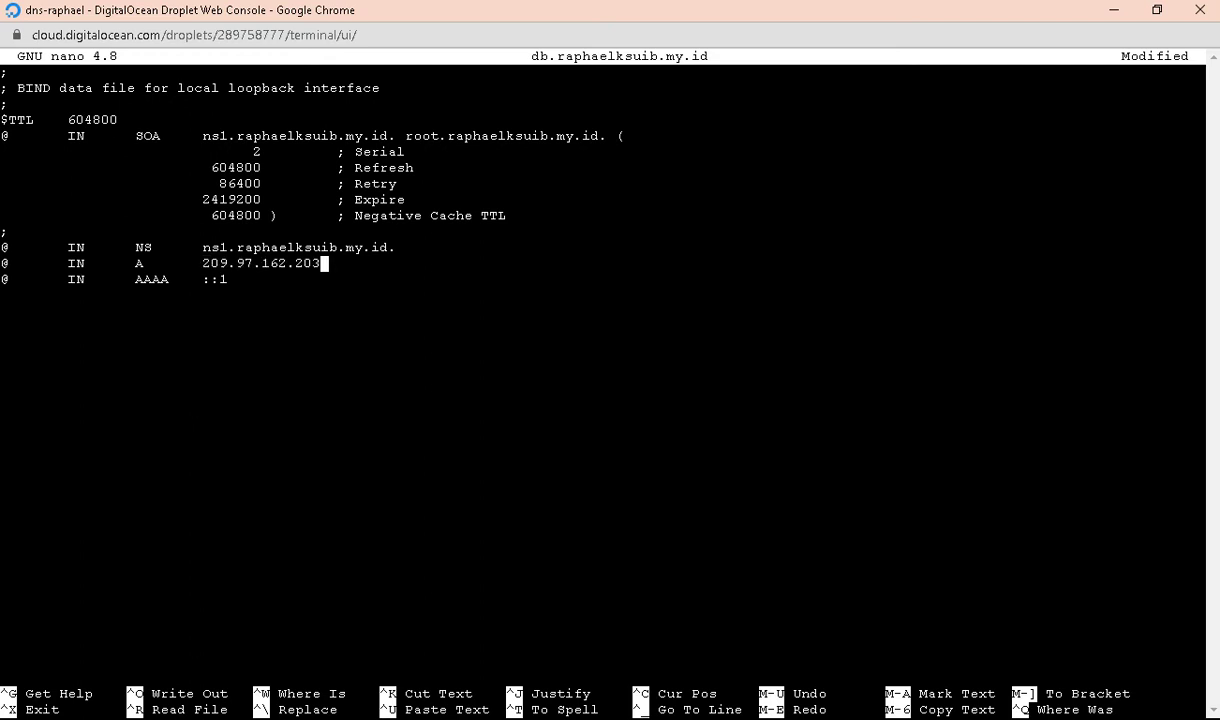
Step: Add an 'ns1 IN A 209.97.162.203' record below the A record
key(Return)
text(nzs)
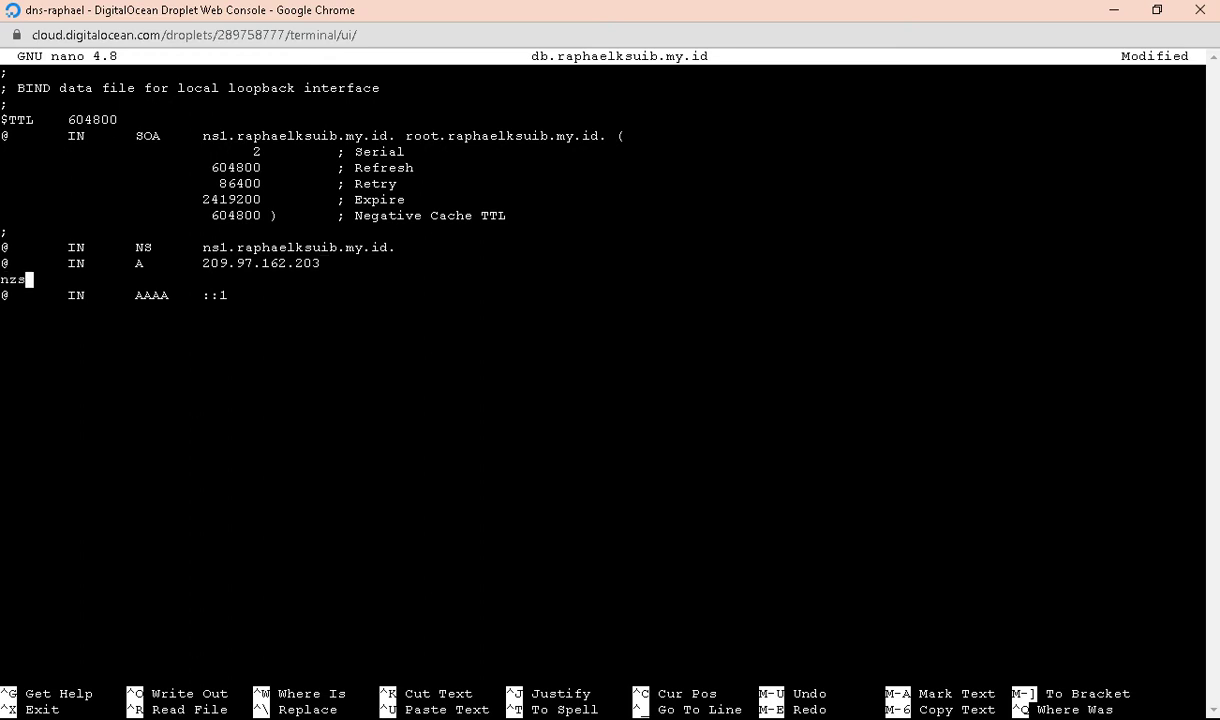
key(BackSpace)
key(BackSpace)
text(s1)
key(Tab)
text(IN)
key(Tab)
text(A)
key(Tab)
text(209.97.162.203)
key(Up)
key(Up)
key(Up)
key(Down)
key(Right)
key(Right)
key(Right)
key(Right)
key(Right)
key(Right)
key(Right)
key(Right)
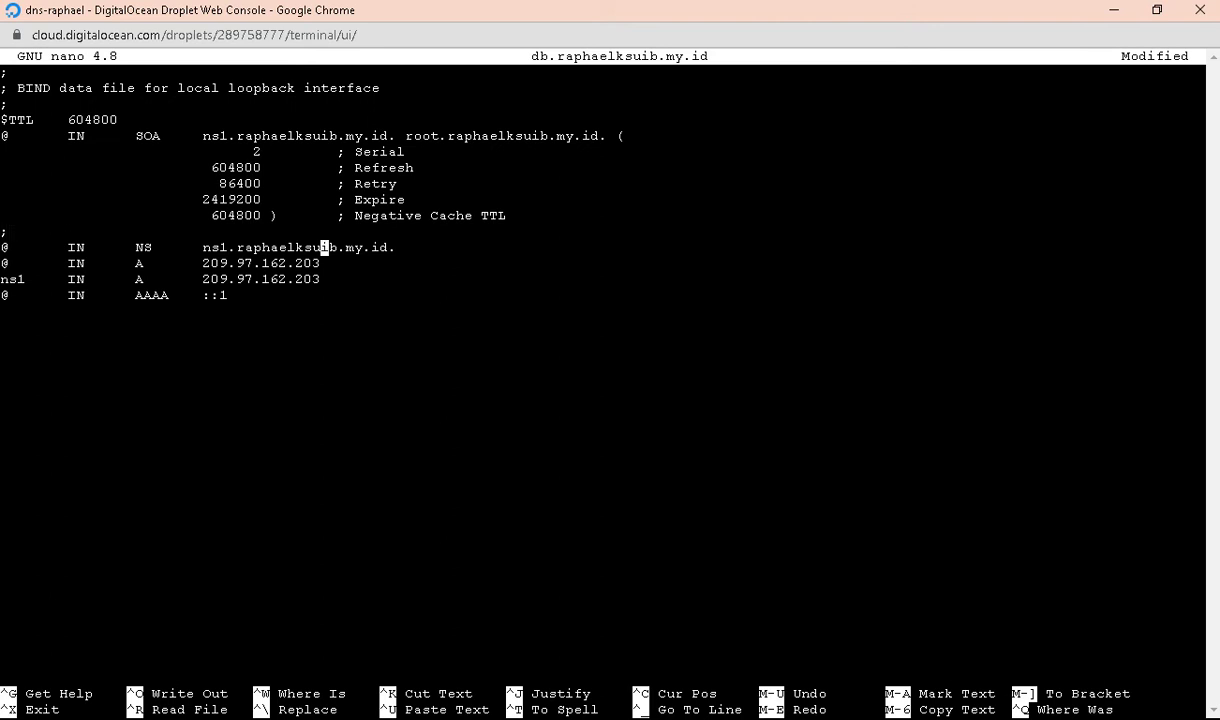
Step: Add a second NS record '@ IN NS ns2.raphaelksuib.my.id.'
key(Right)
key(Right)
key(Right)
key(Return)
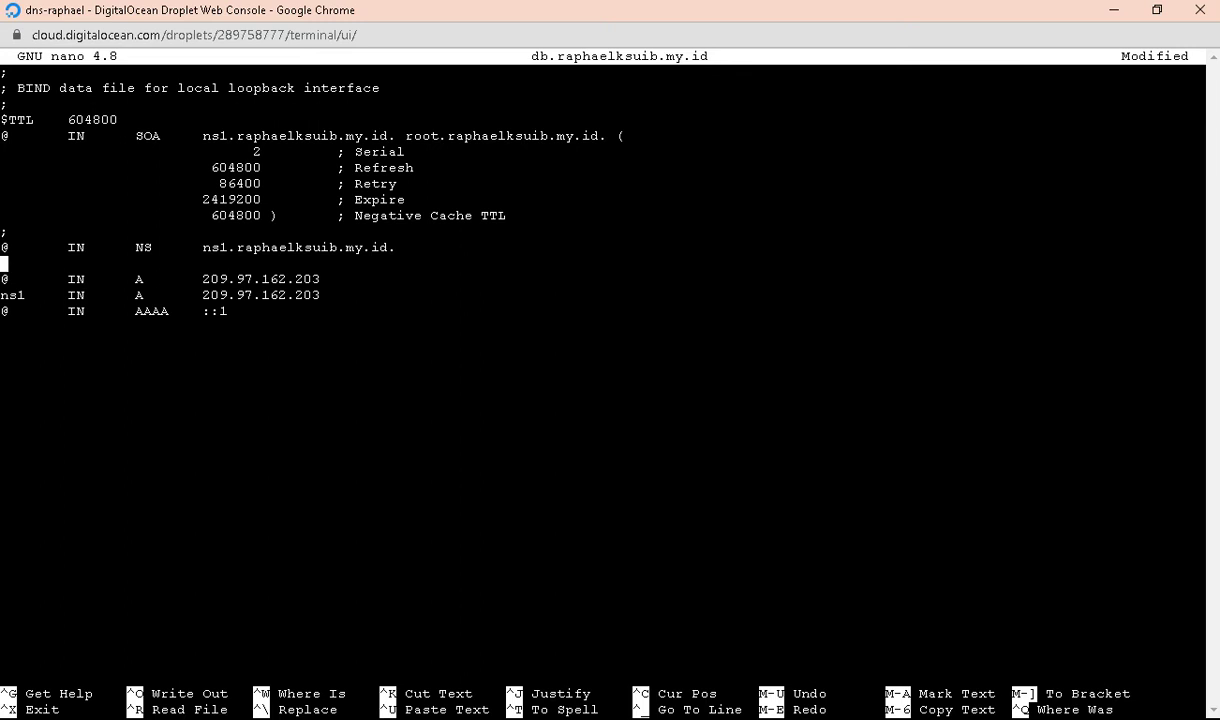
text(@)
key(Tab)
text(IN)
key(Tab)
text(NS)
key(Tab)
text(ns2.rapha)
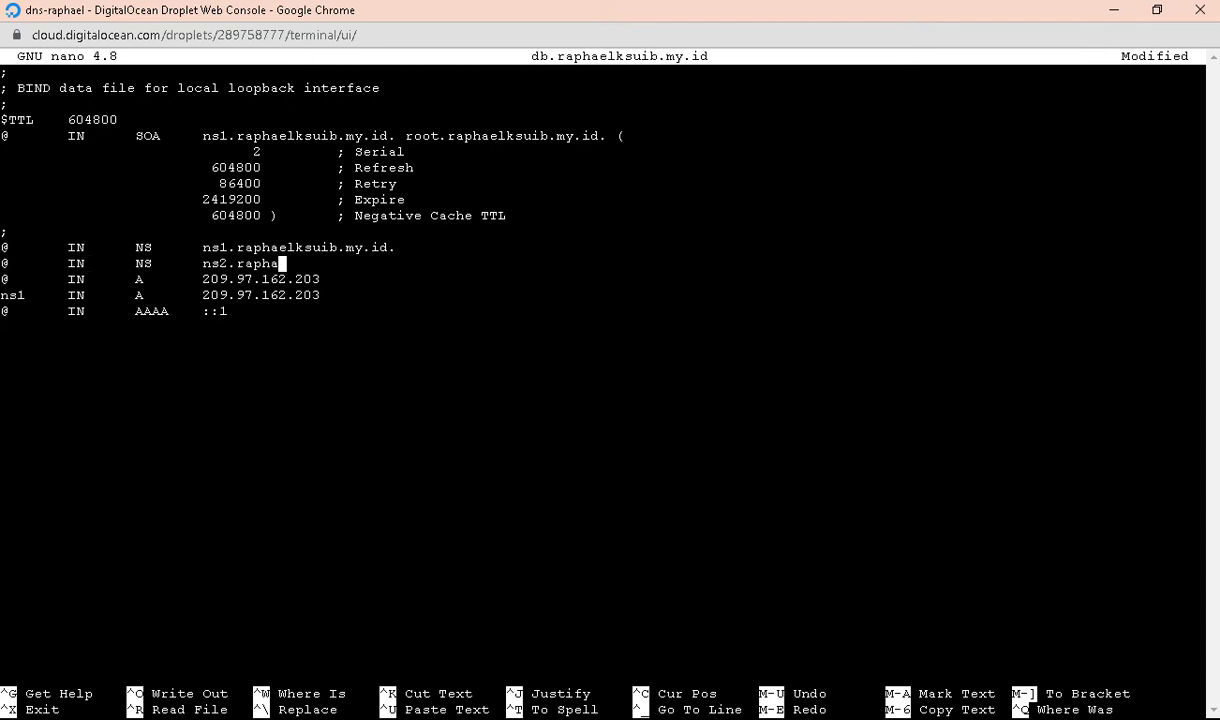
text(elksuib.my.id.)
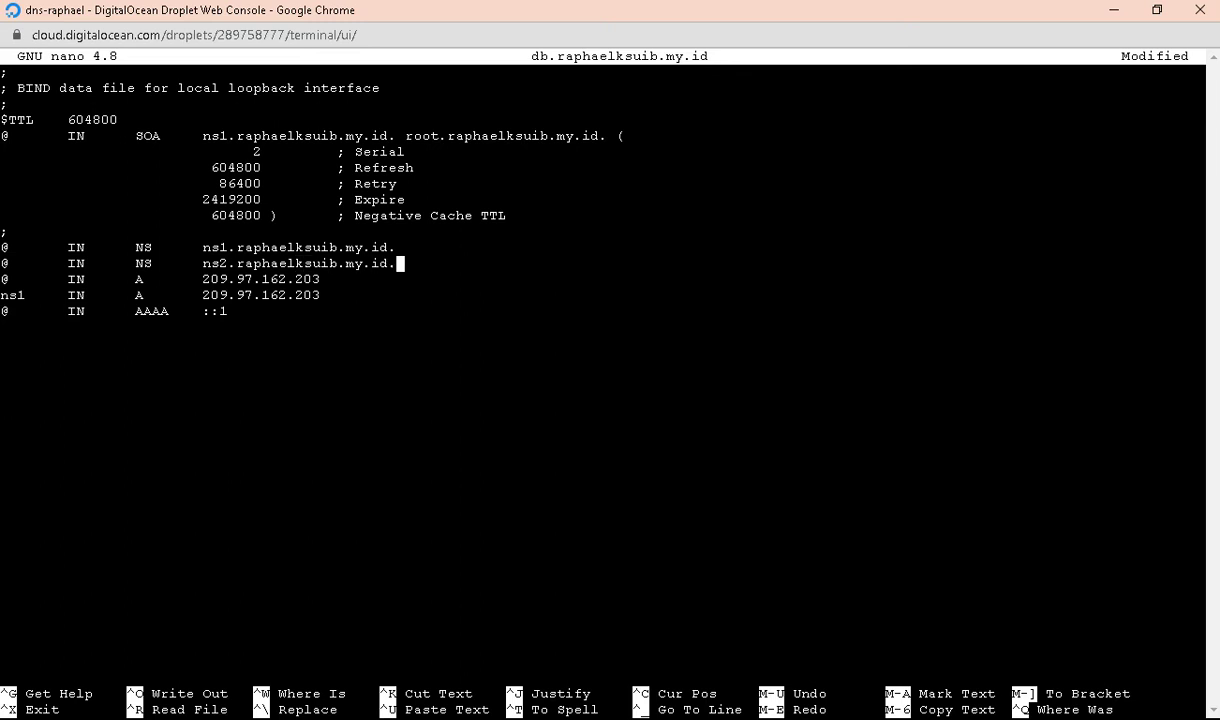
Step: Add an 'ns2 IN A 209.97.162.204' record after the ns1 line
key(Down)
key(Down)
key(Return)
text(ns2)
key(Tab)
text(IN)
key(Tab)
text(A)
key(Tab)
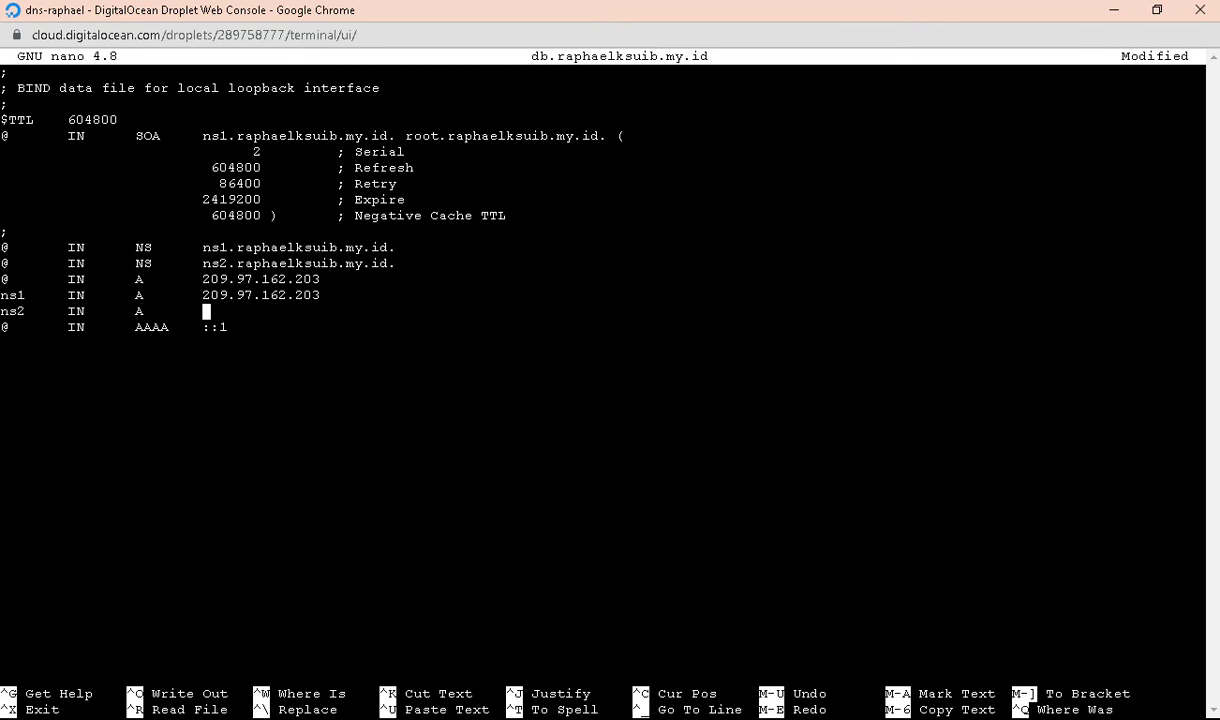
text(209.97.162.203)
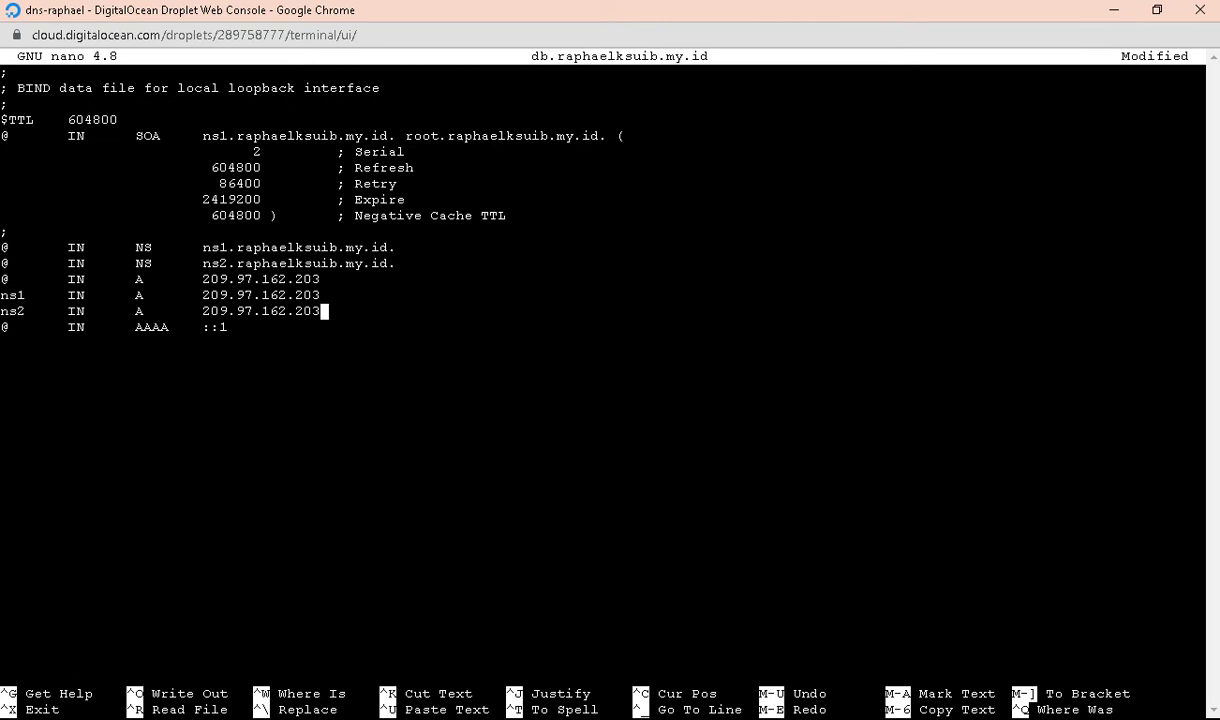
key(BackSpace)
text(4)
Step: Delete the ::1 AAAA record and begin a www line
key(Down)
key(BackSpace)
key(BackSpace)
key(BackSpace)
key(BackSpace)
key(BackSpace)
key(BackSpace)
key(BackSpace)
key(BackSpace)
key(BackSpace)
key(BackSpace)
key(BackSpace)
key(BackSpace)
key(BackSpace)
text(wwww)
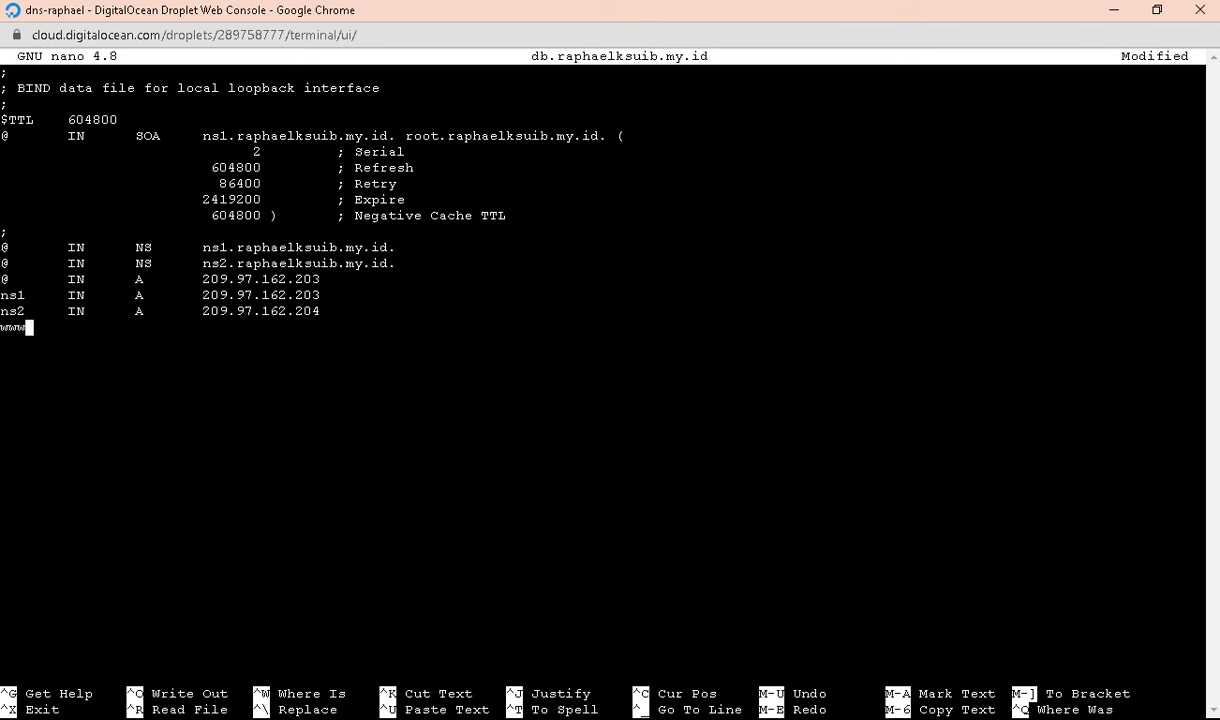
Step: Complete the record 'www IN CNAME raphaelksuib.my.id.'
key(Tab)
text(IN)
key(Tab)
text(CNAME)
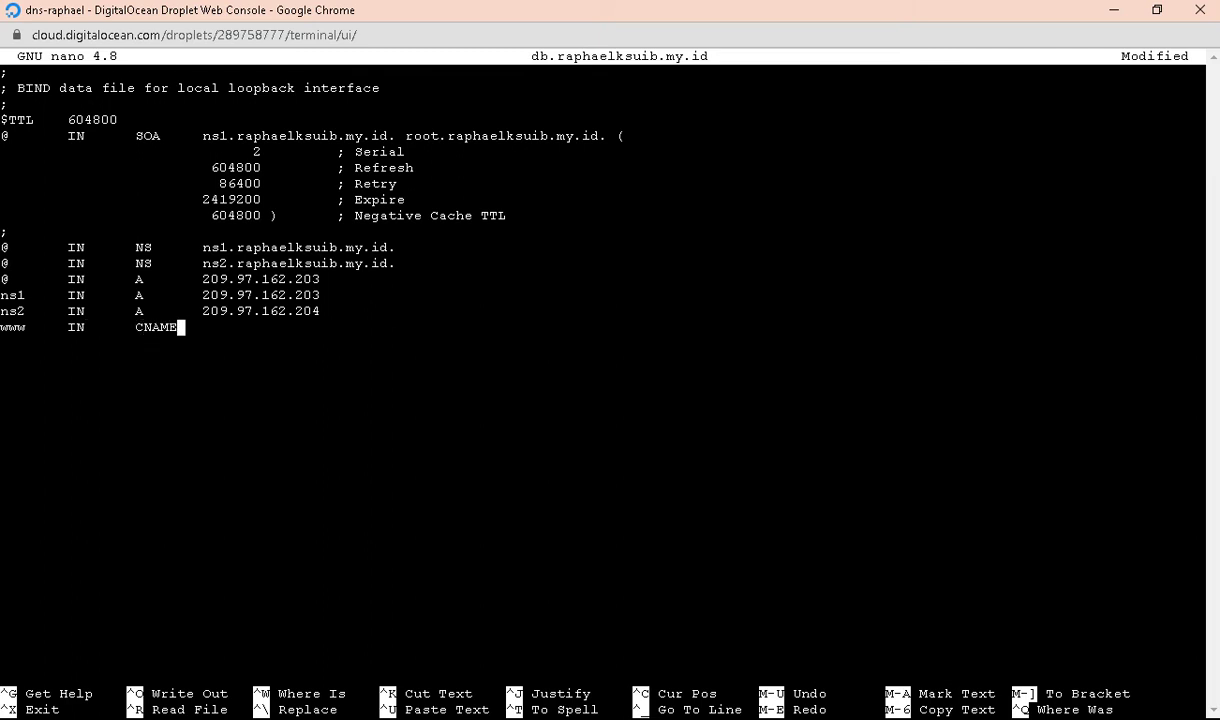
key(Tab)
text(raphaelk)
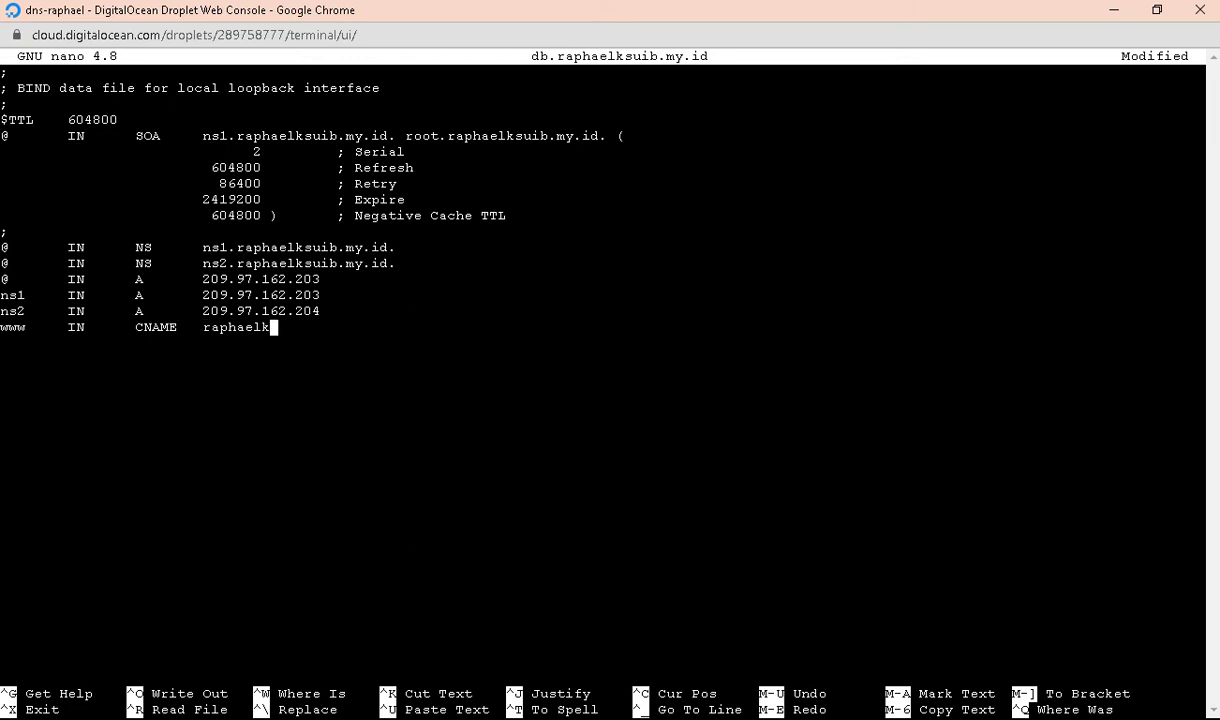
text(suib.my.id.)
Step: Add a 'mail IN A 128.199.167.102' record and start a new line
key(Return)
text(mail)
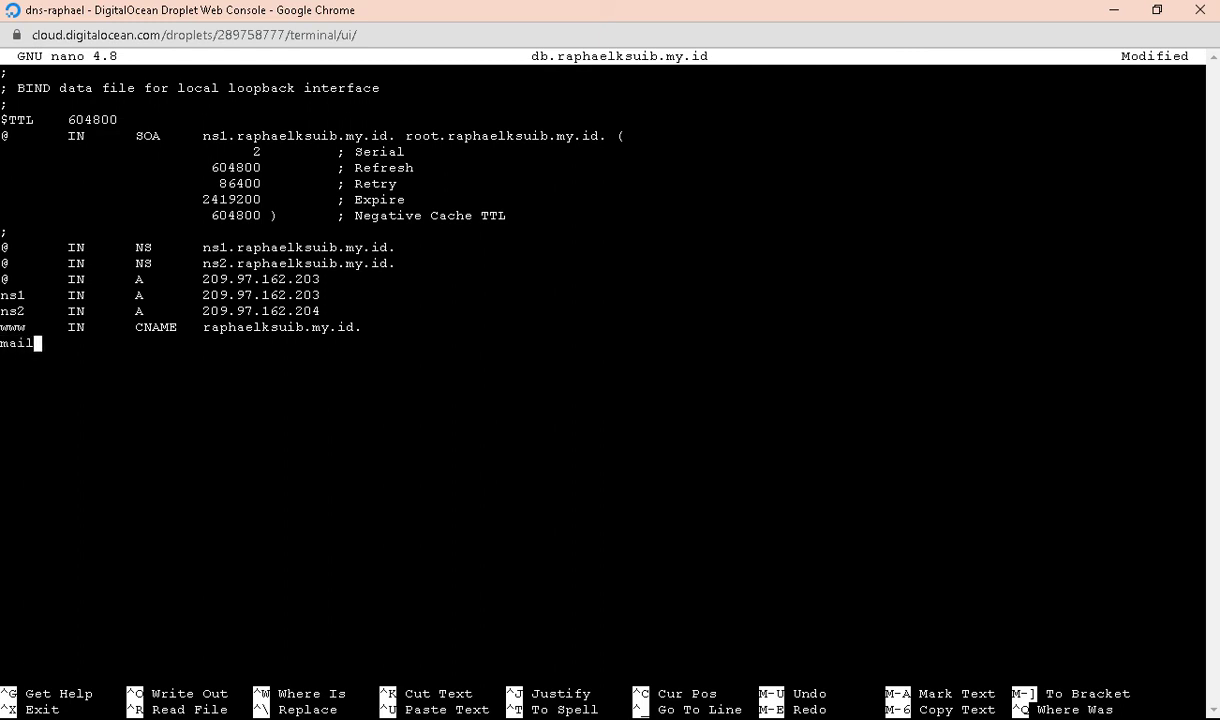
key(Tab)
text(IN)
key(Tab)
text(A)
key(Tab)
text(128.199.167.102)
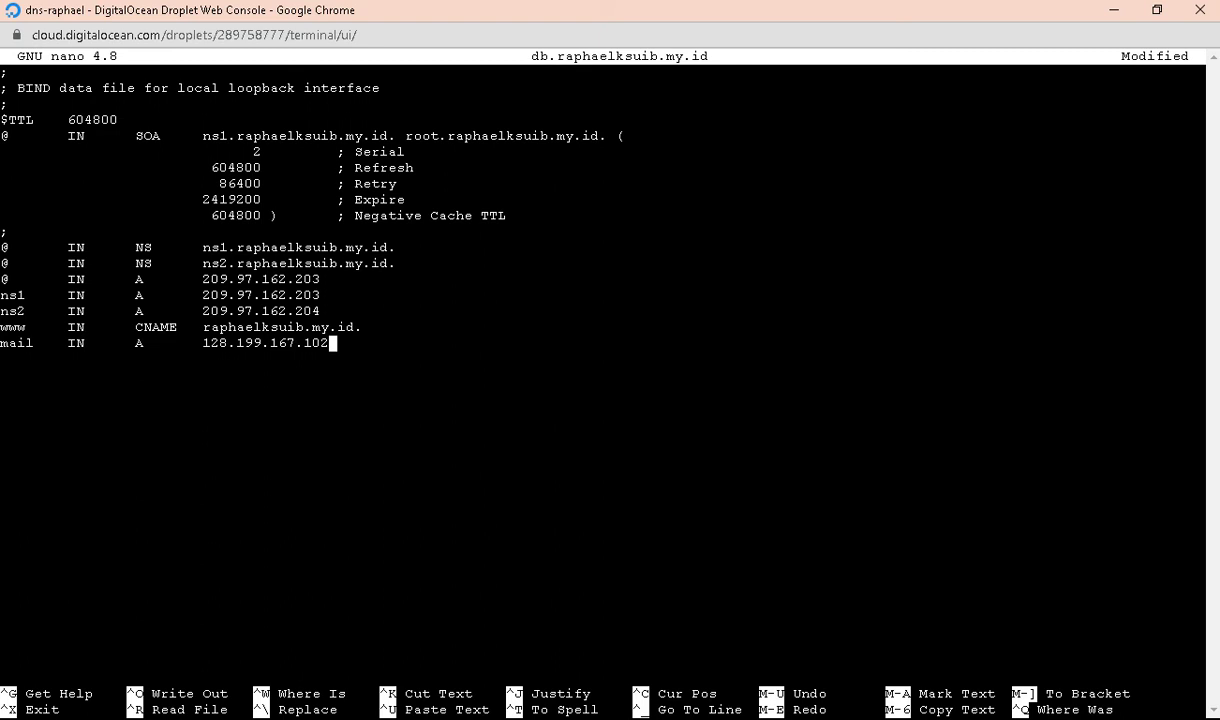
key(Return)
Step: Start the MX record line with the '@', 'IN' and 'MX' columns in the zone file
text(/)
key(BackSpace)
text(@)
key(Tab)
text(IN)
key(Tab)
text(MX)
key(Tab)
Step: Finish the MX record with priority 0 and host mail.raphaelksuib.my.id., then exit nano
text(0)
key(BackSpace)
text(1)
key(BackSpace)
text(3)
key(BackSpace)
text(0)
key(Tab)
text(mail.raphae)
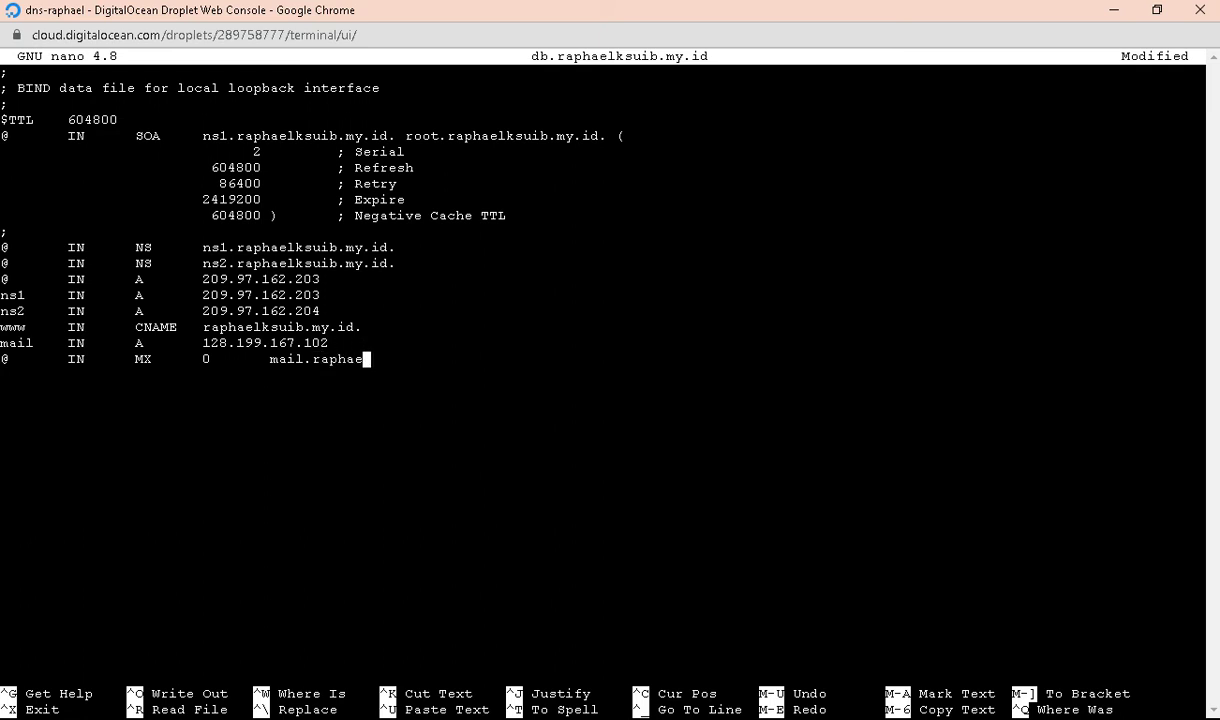
text(lksuib.my.id.)
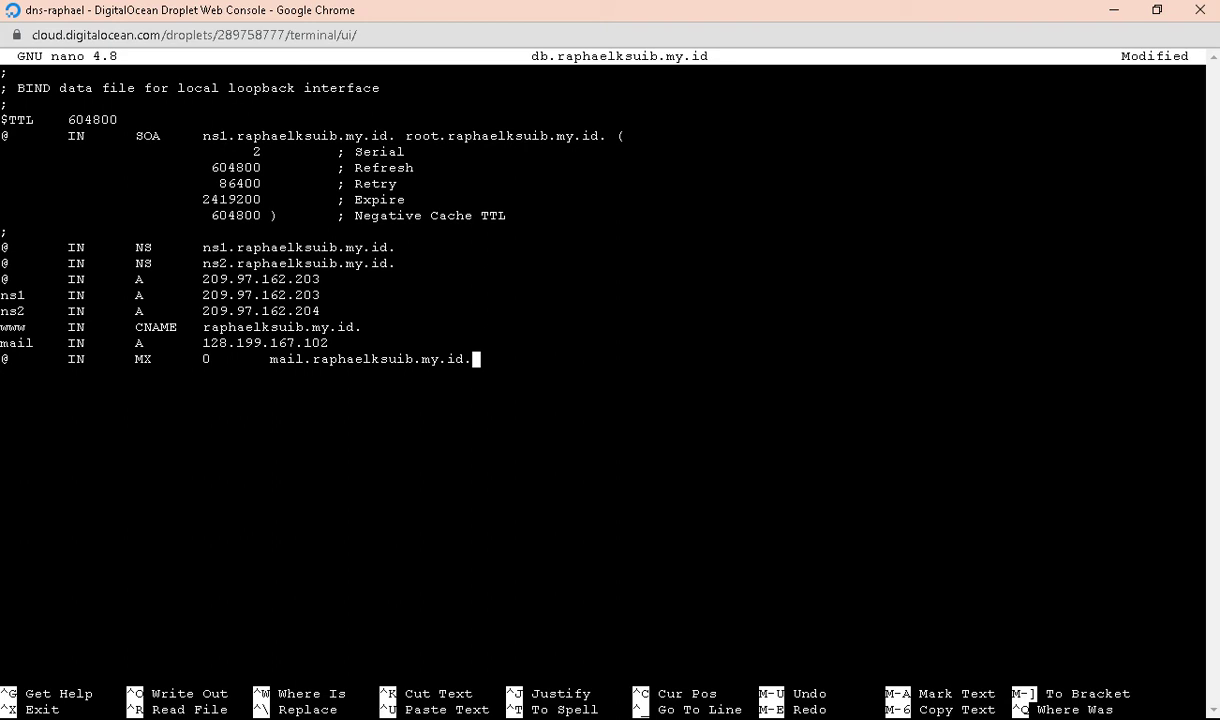
key(ctrl+x)
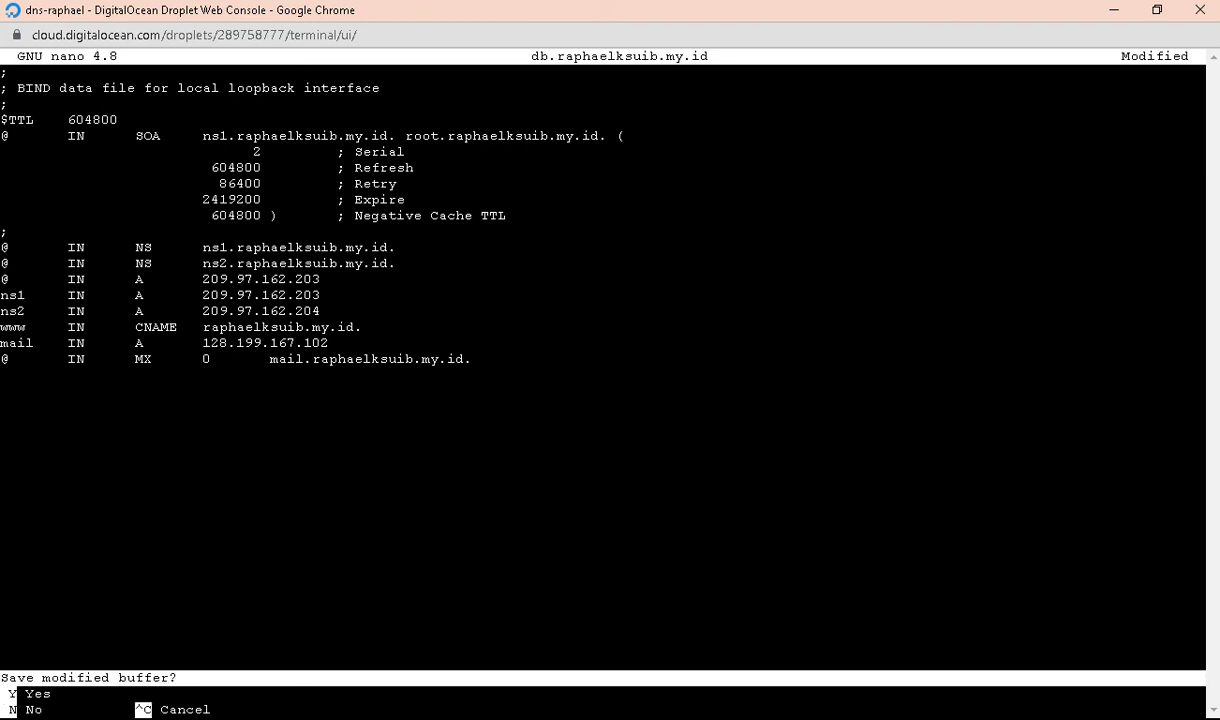
Step: Save db.raphaelksuib.my.id under its existing name and restart bind9 with systemctl
key(y)
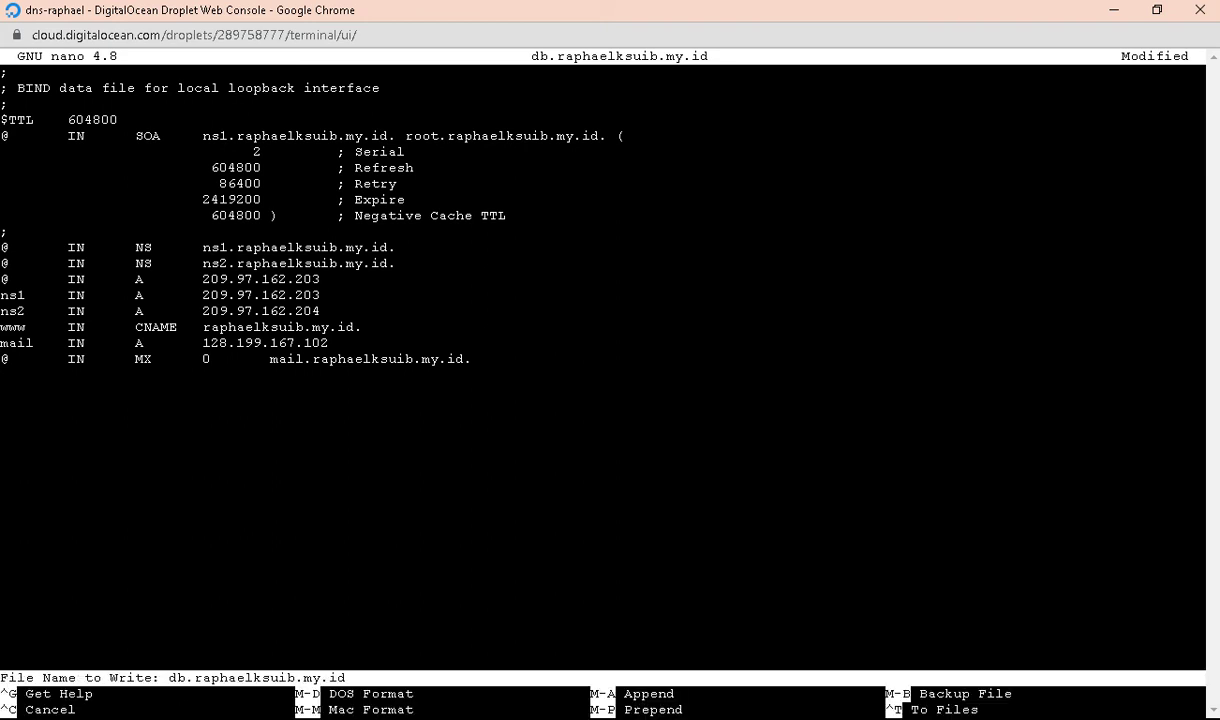
key(Return)
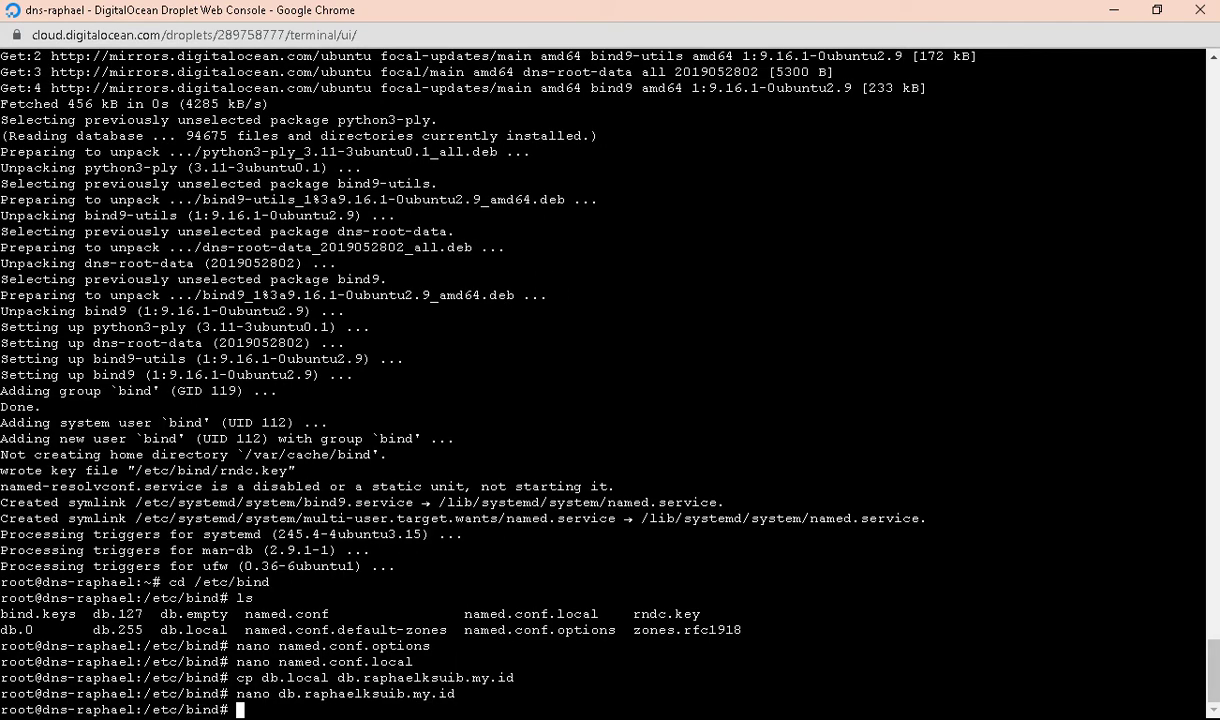
text(systemctl re)
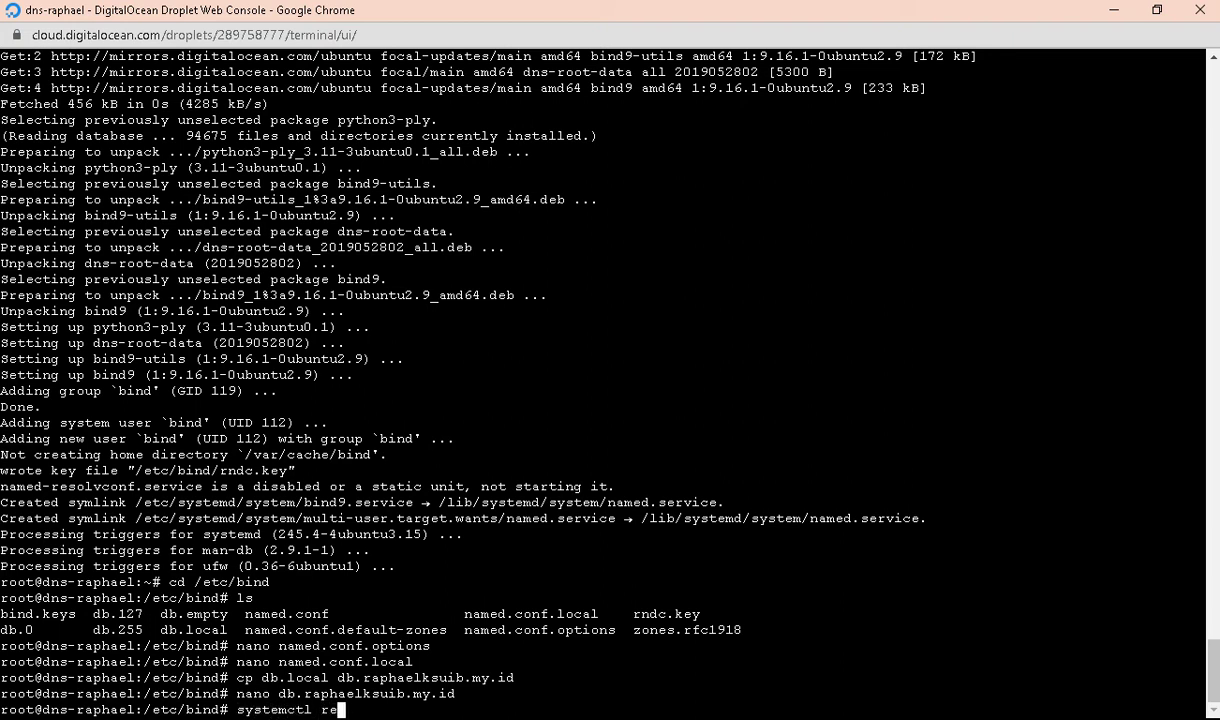
text(start bind9)
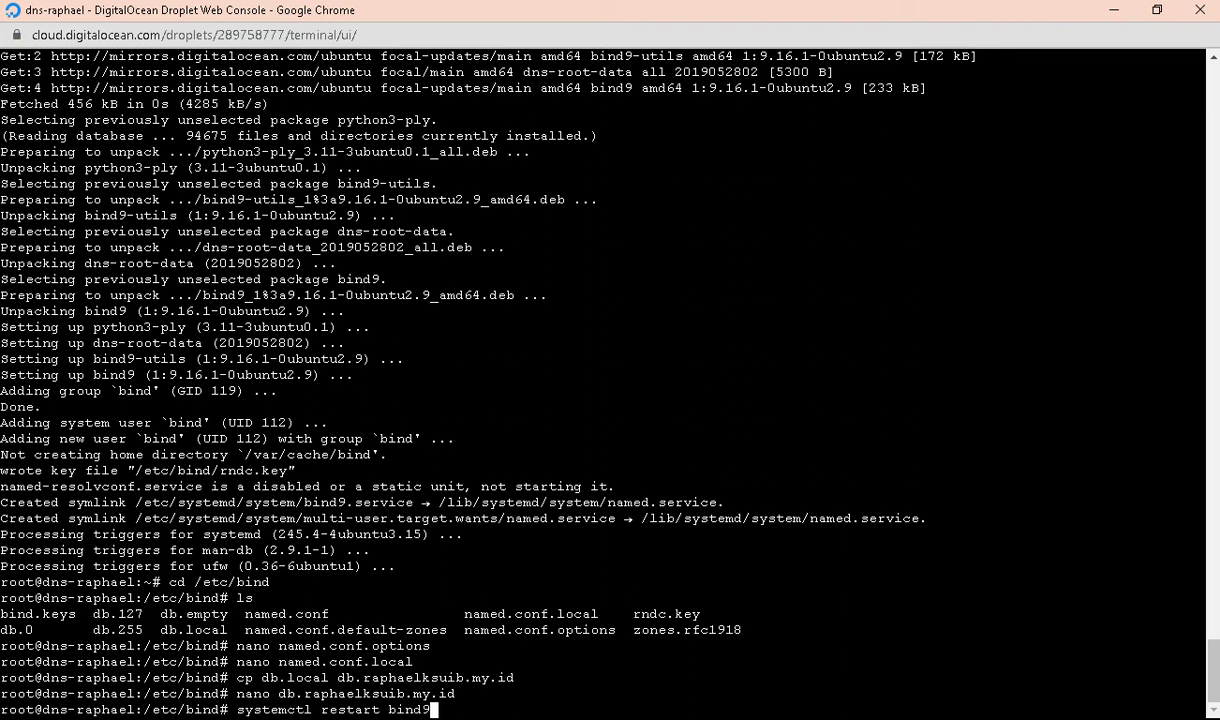
key(Return)
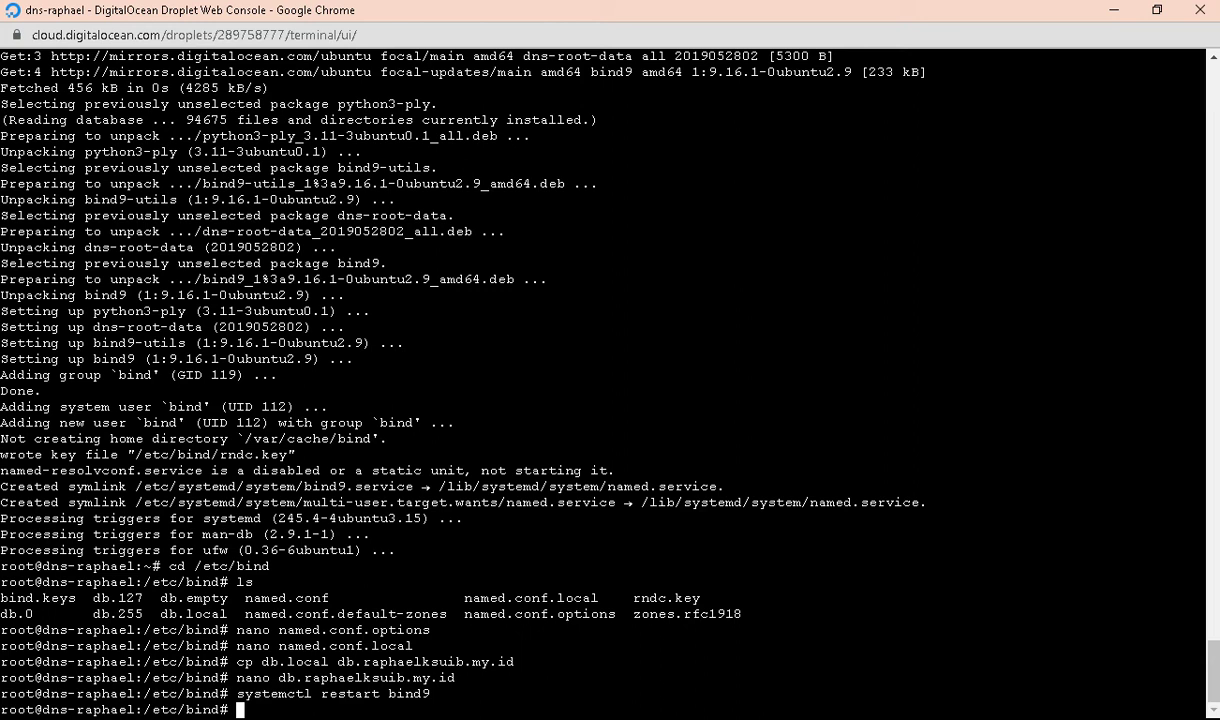
text(named-checkconf)
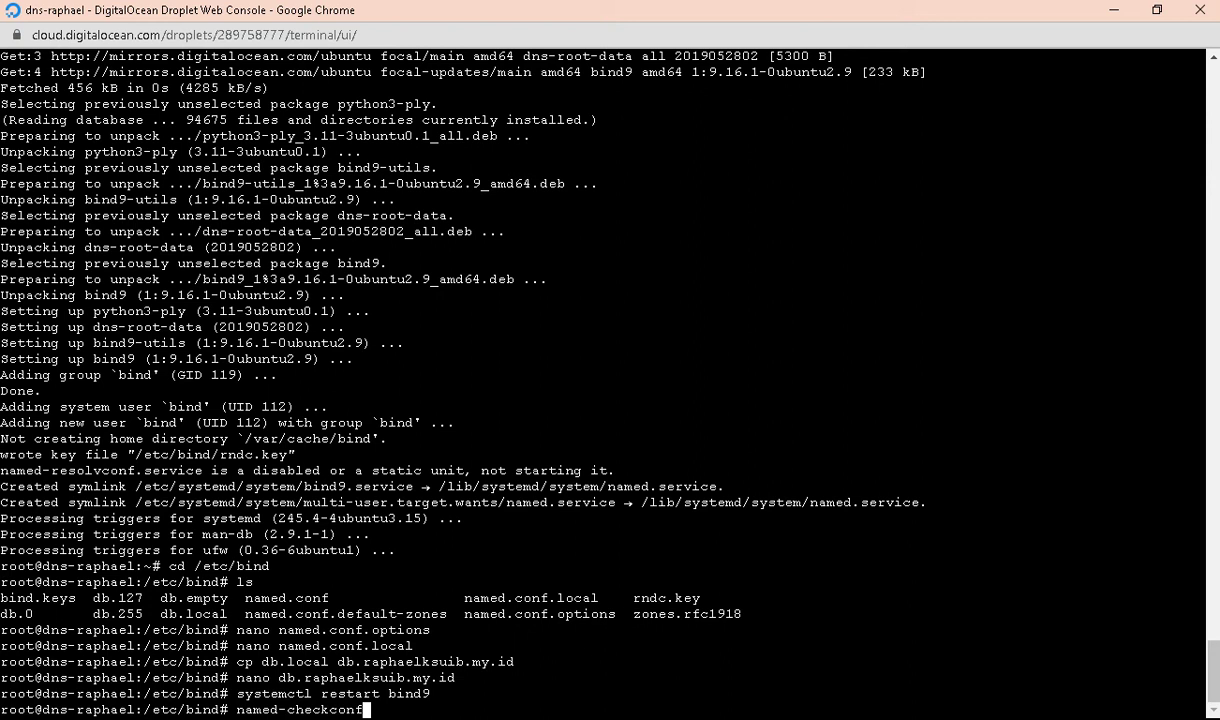
Step: Run named-checkconf, then named-checkzone raphaelksuib.my.id db.raphaelksuib.my.id, which reports serial 2 OK
key(Return)
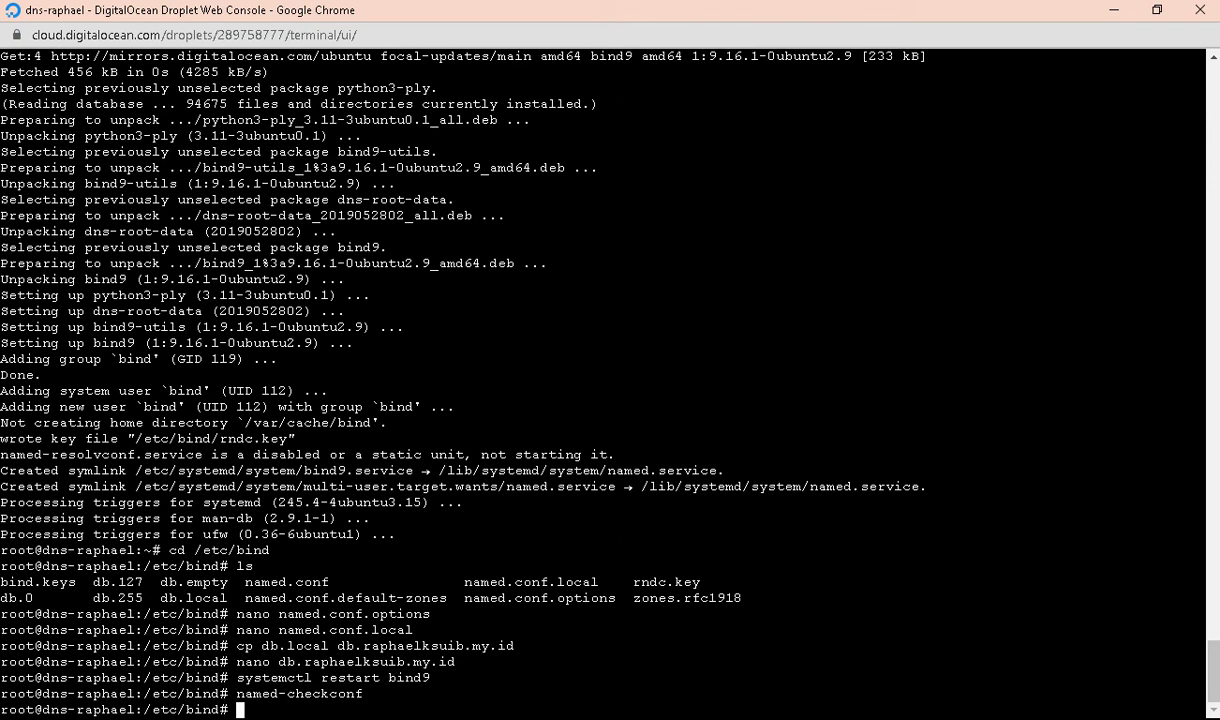
text(named-checkzone)
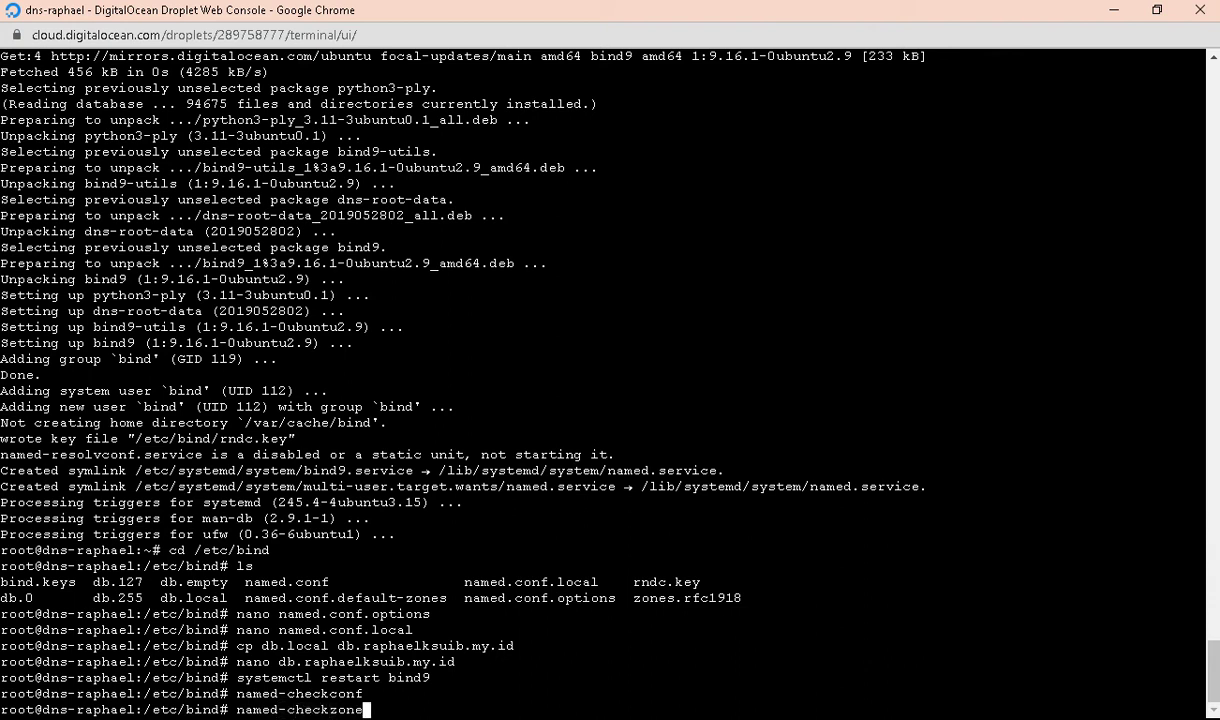
text(s raphaelksuib.my.id)
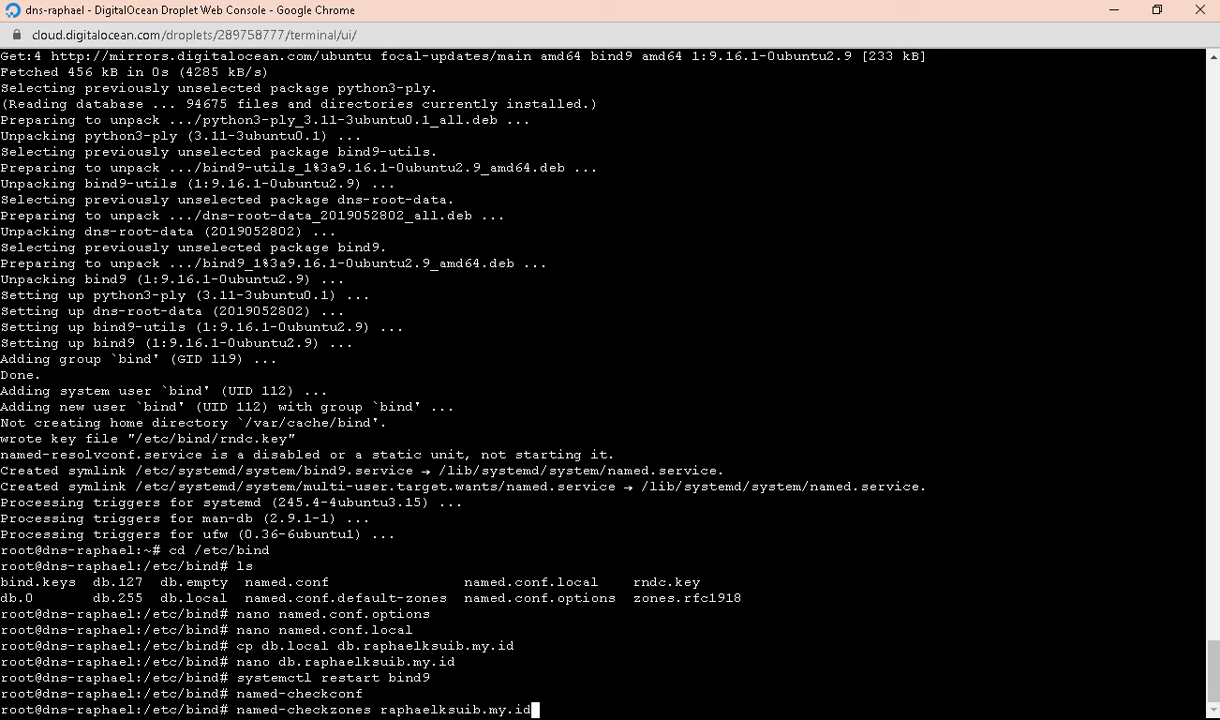
text( db)
text(.r)
key(Tab)
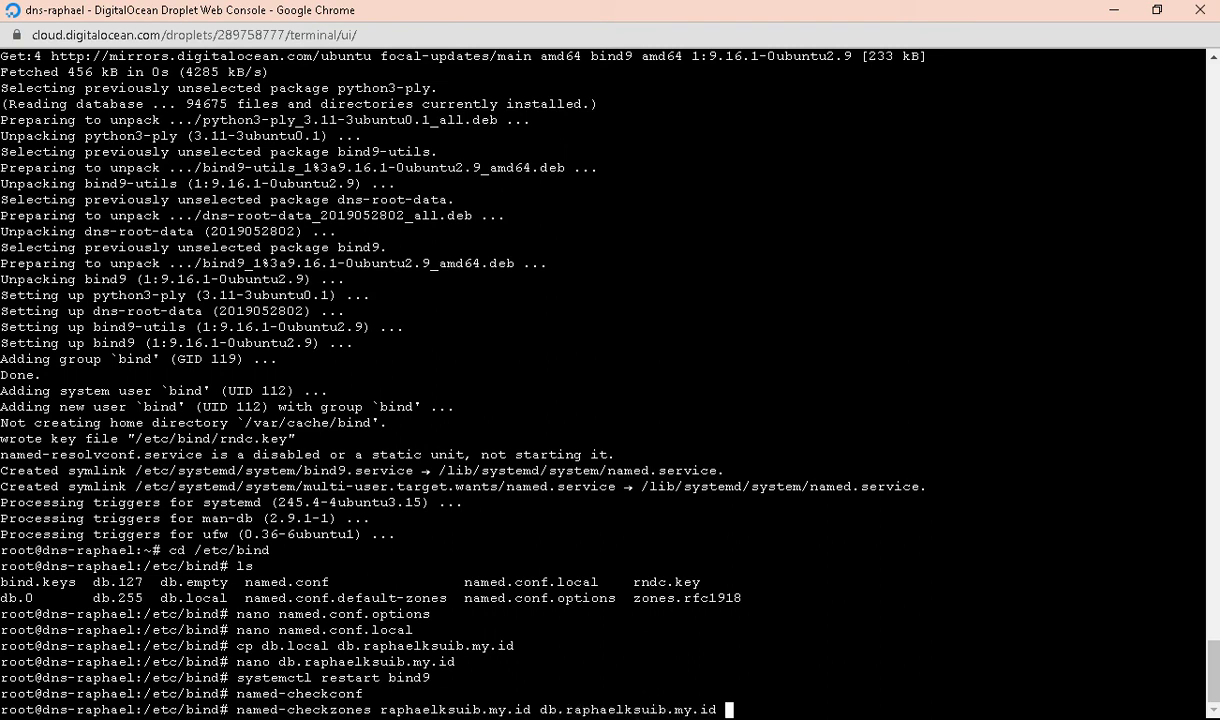
key(Return)
text(named-checkzone raphaelksuib.my.id db.raphaelksuib.my.id)
key(Return)
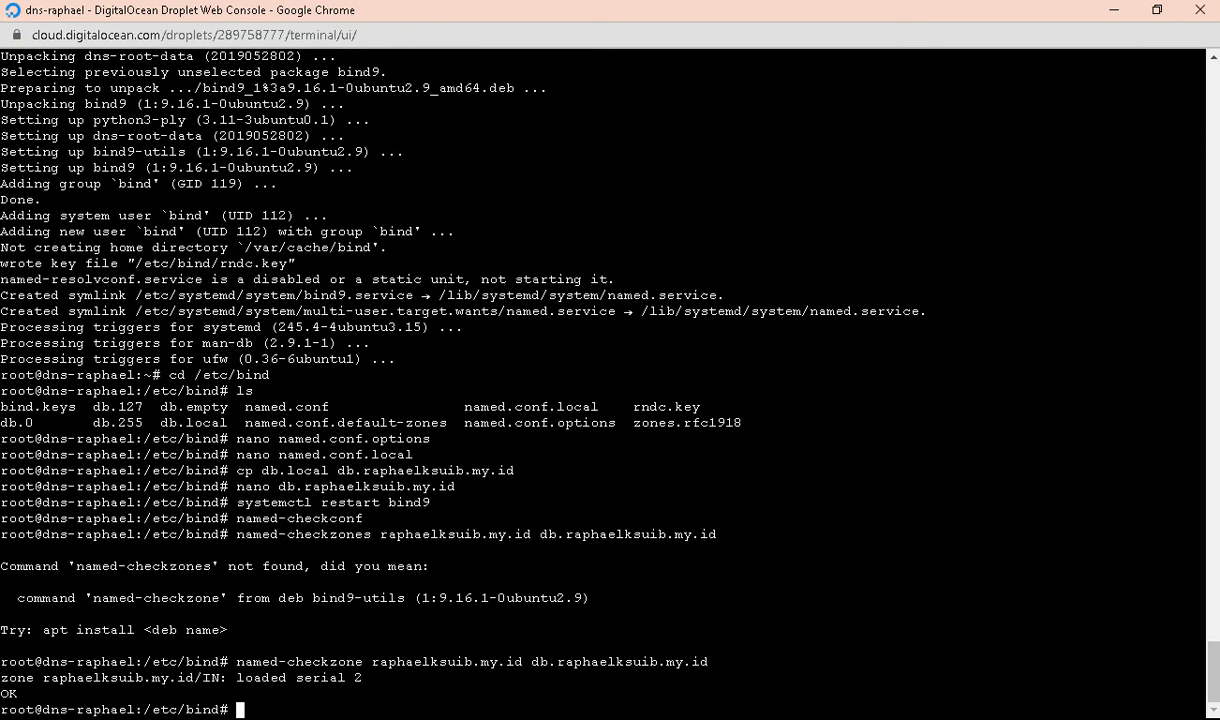
text(nslookup raphael)
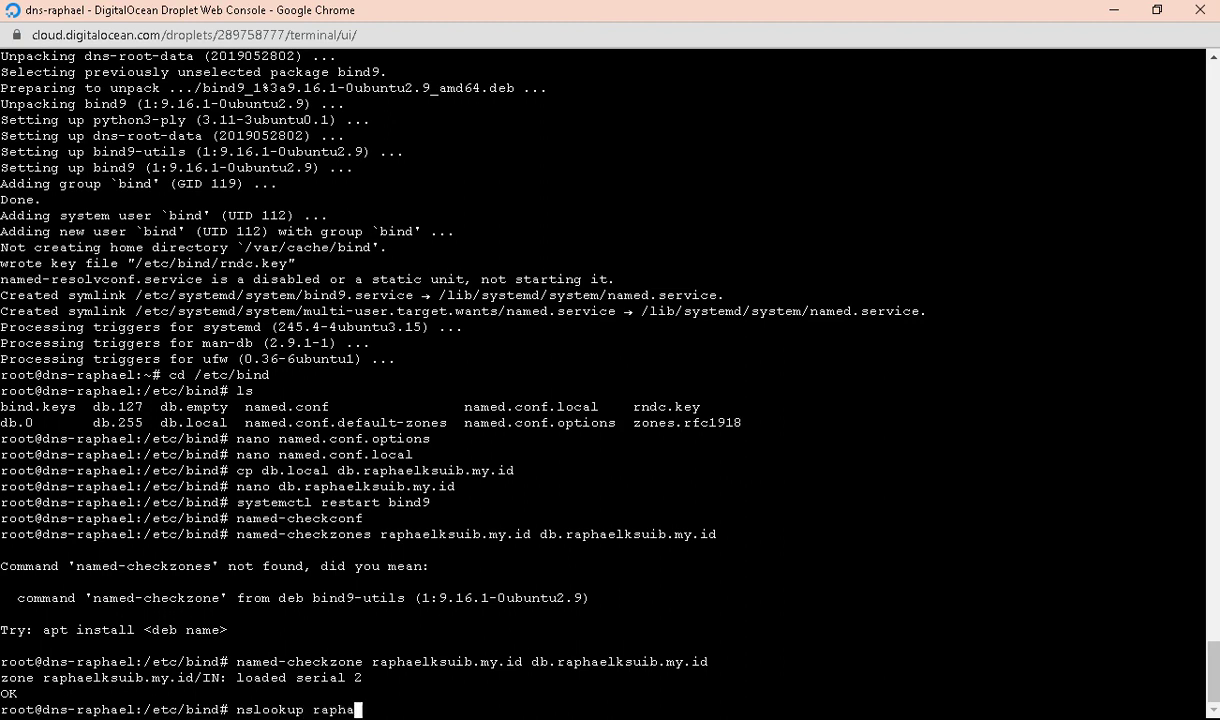
text(ksuib.my.id)
Step: Look up raphaelksuib.my.id with the default resolver, then against 127.0.0.1, which returns 209.97.162.203
key(Return)
key(Up)
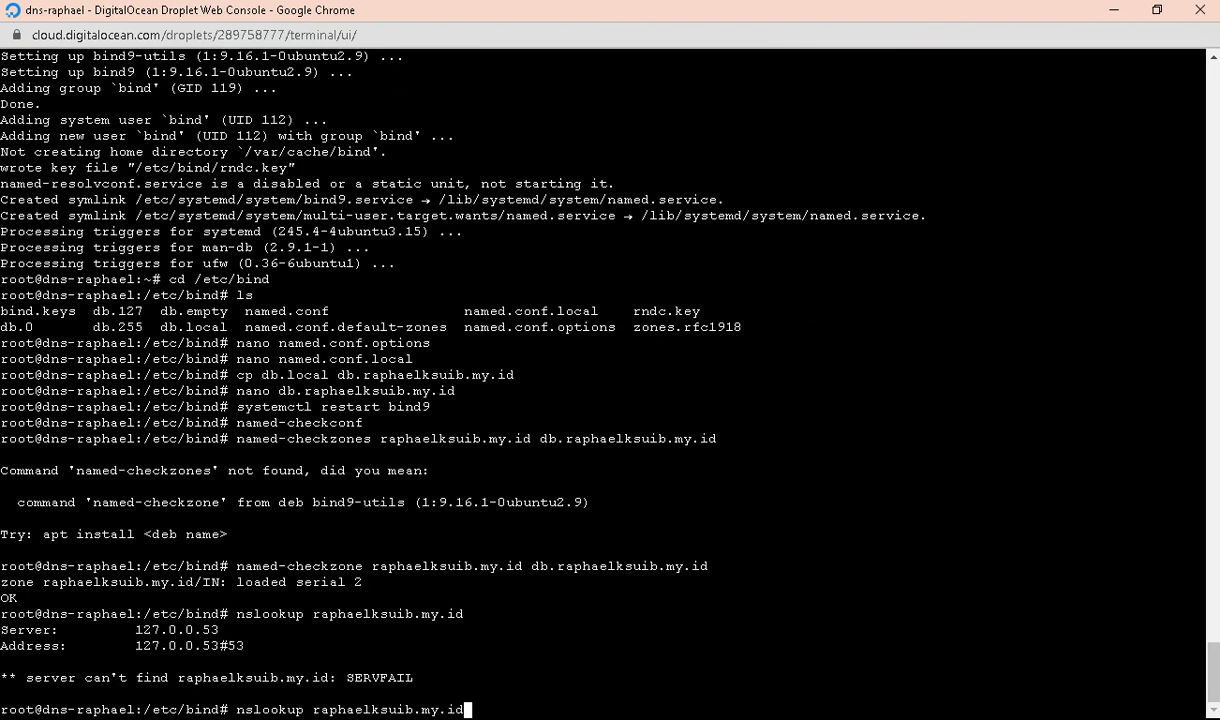
text(127.0.0.1)
key(Return)
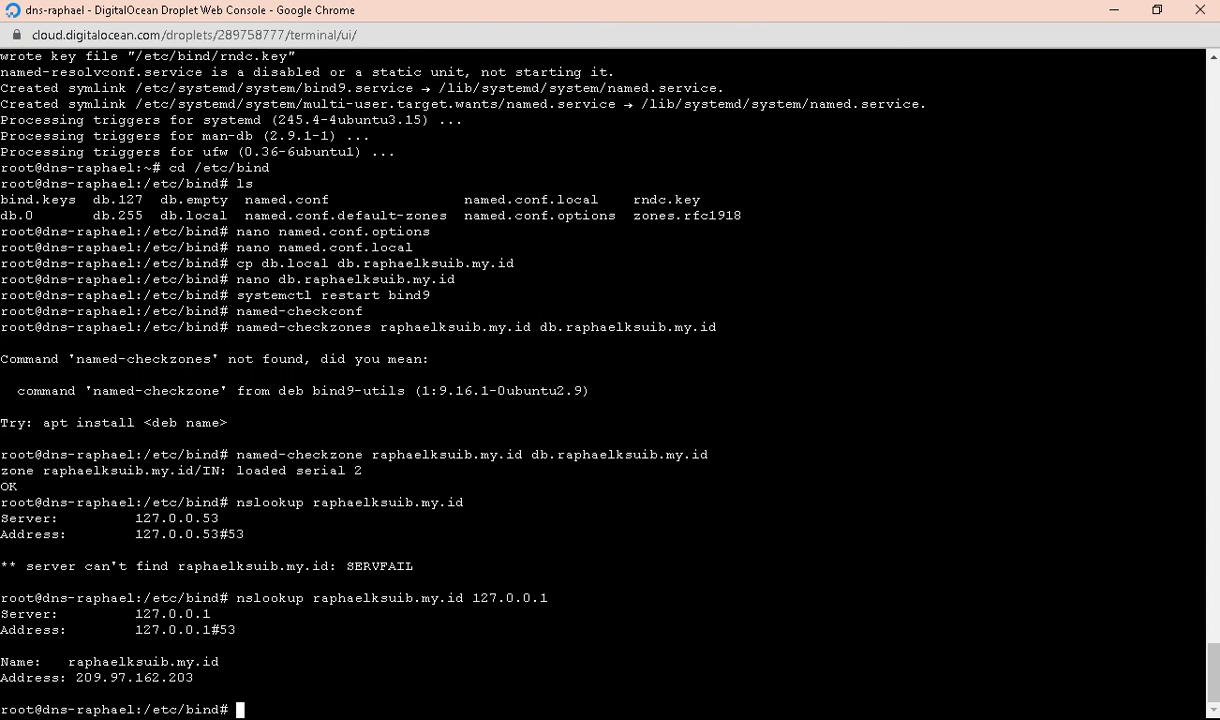
Step: Clear the prompt, select the domain name, and bring up the IDCloudHost client area
key(Up)
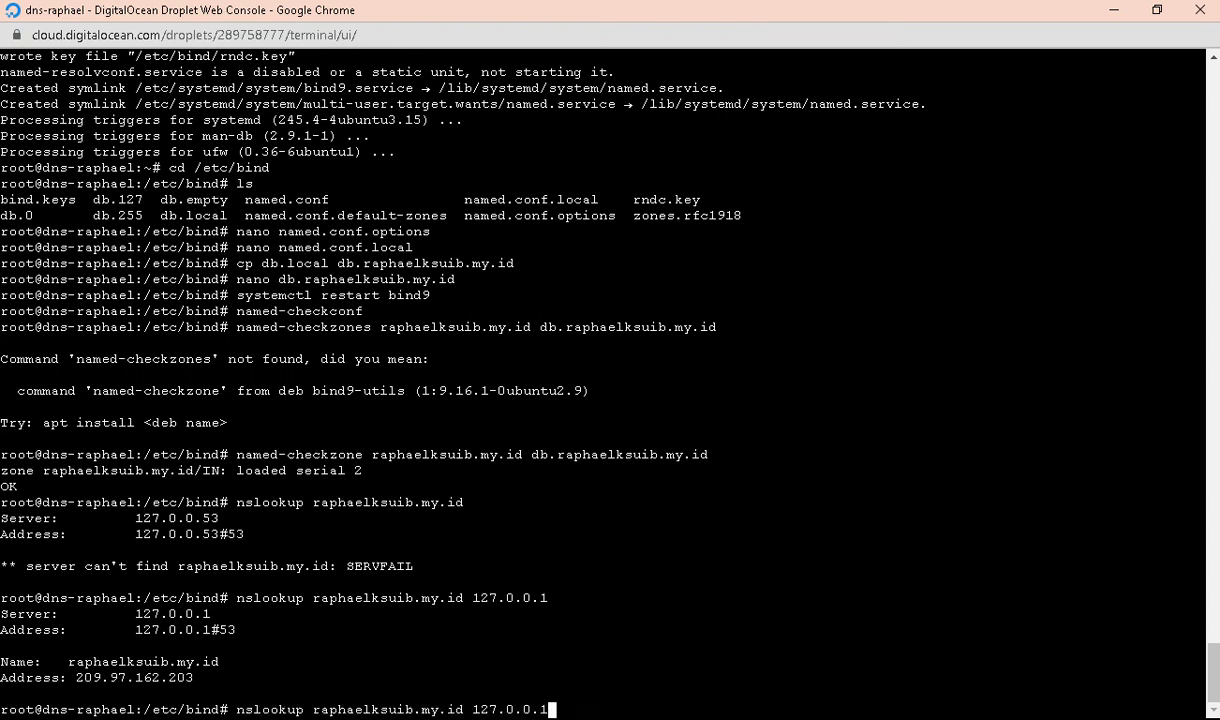
key(ctrl+u)
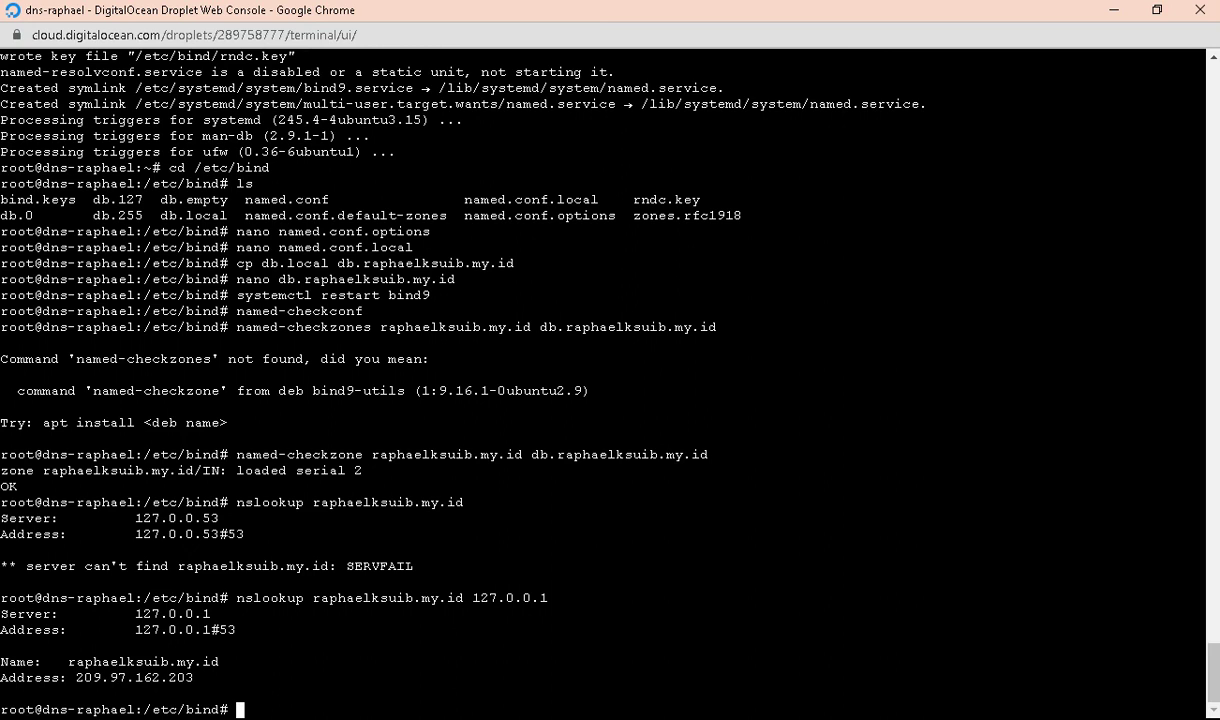
drag(464, 598, 304, 598)
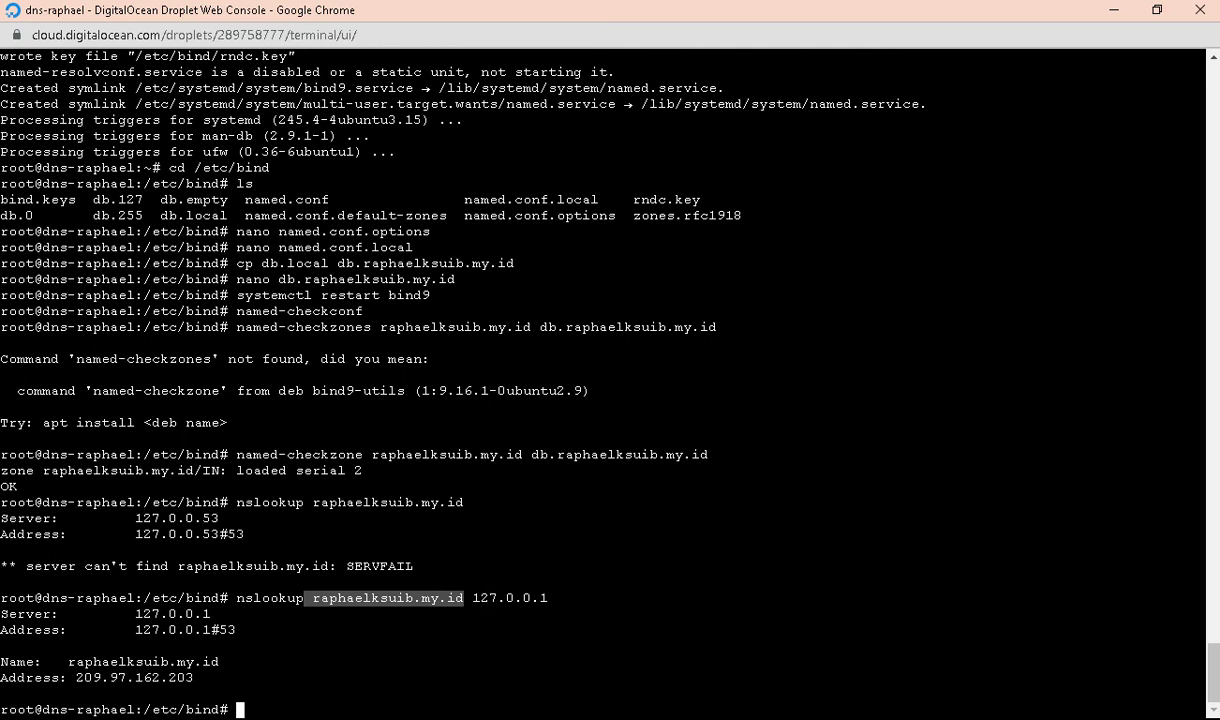
mouse_move(1032, 323)
mouse_move(1218, 281)
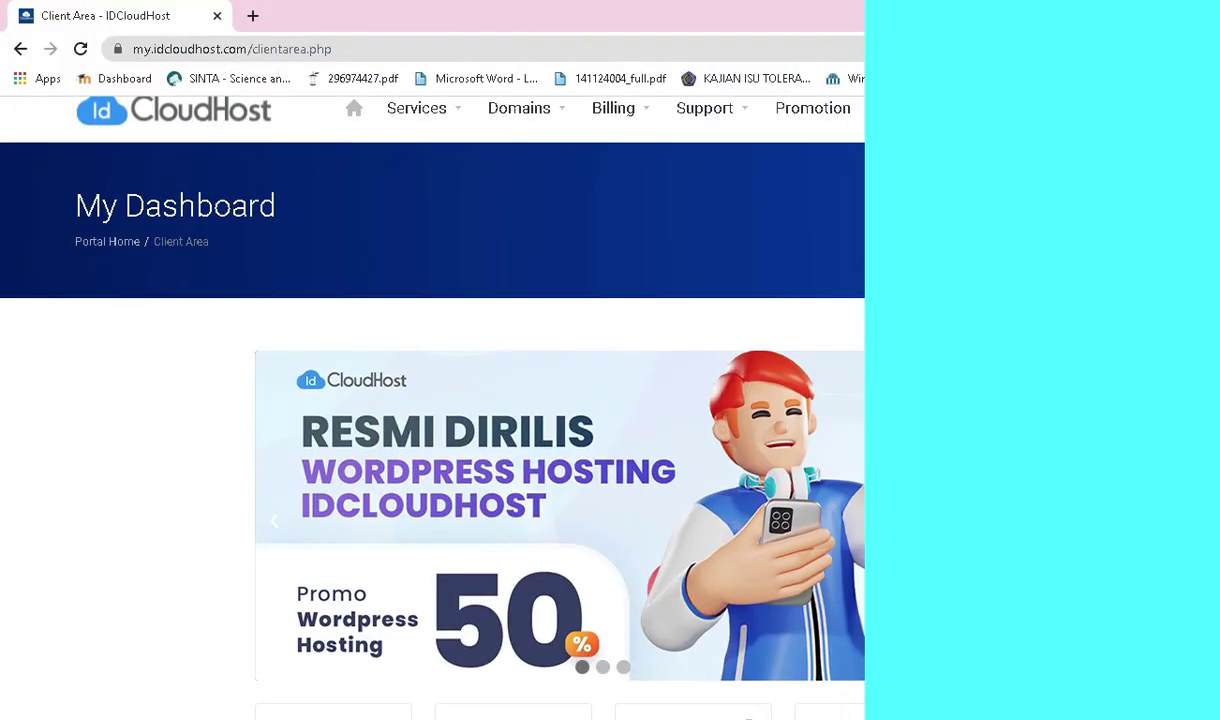
scroll(1105, 344, down, 3)
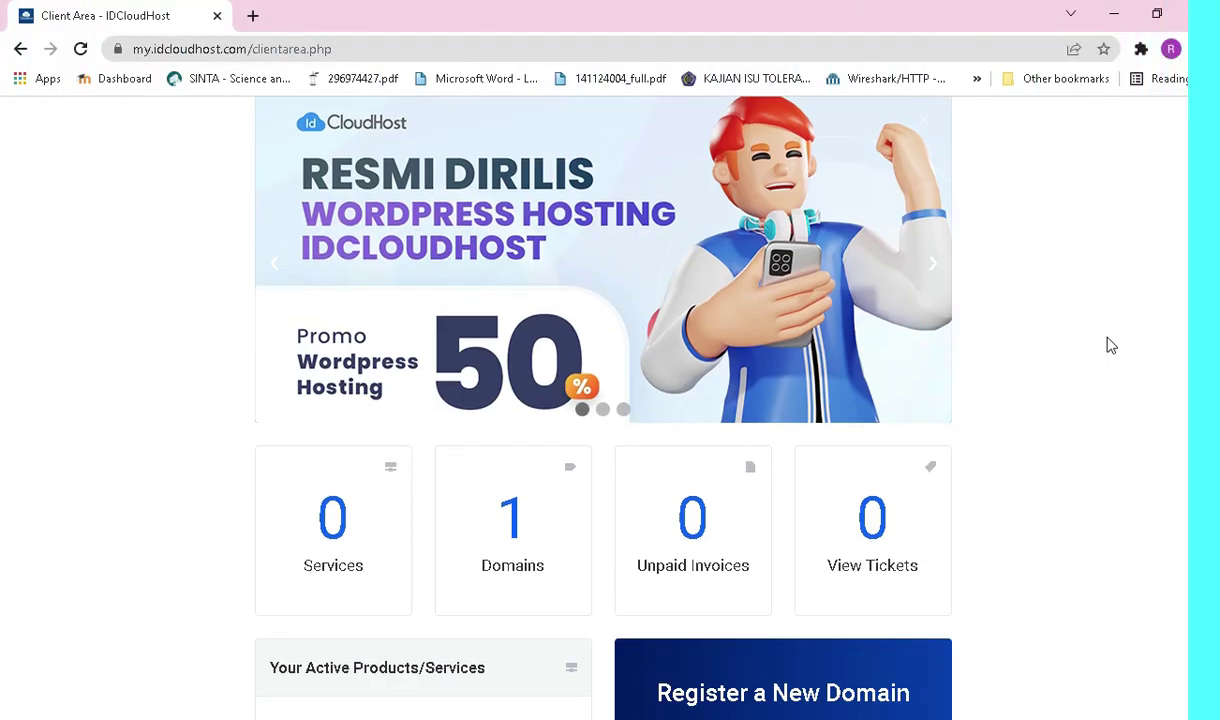
Step: From Domains, choose Manage Domain for raphaelksuib.my.id and open its Private Nameservers page
click(534, 543)
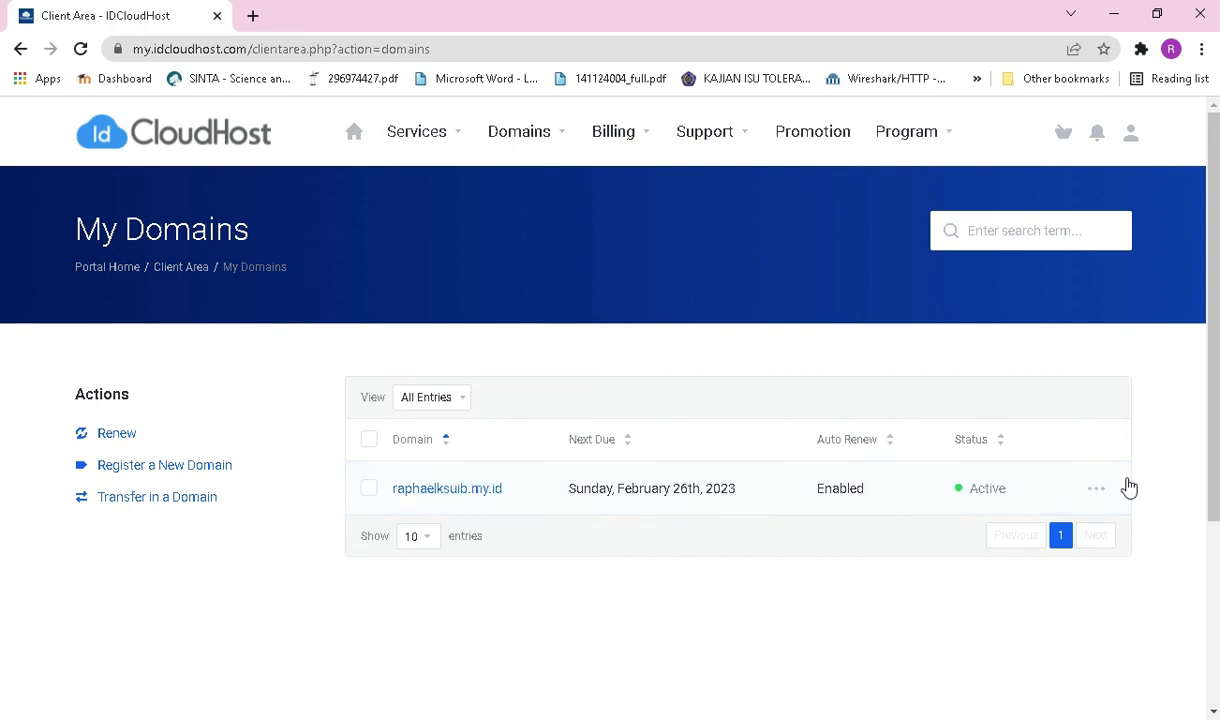
click(1096, 489)
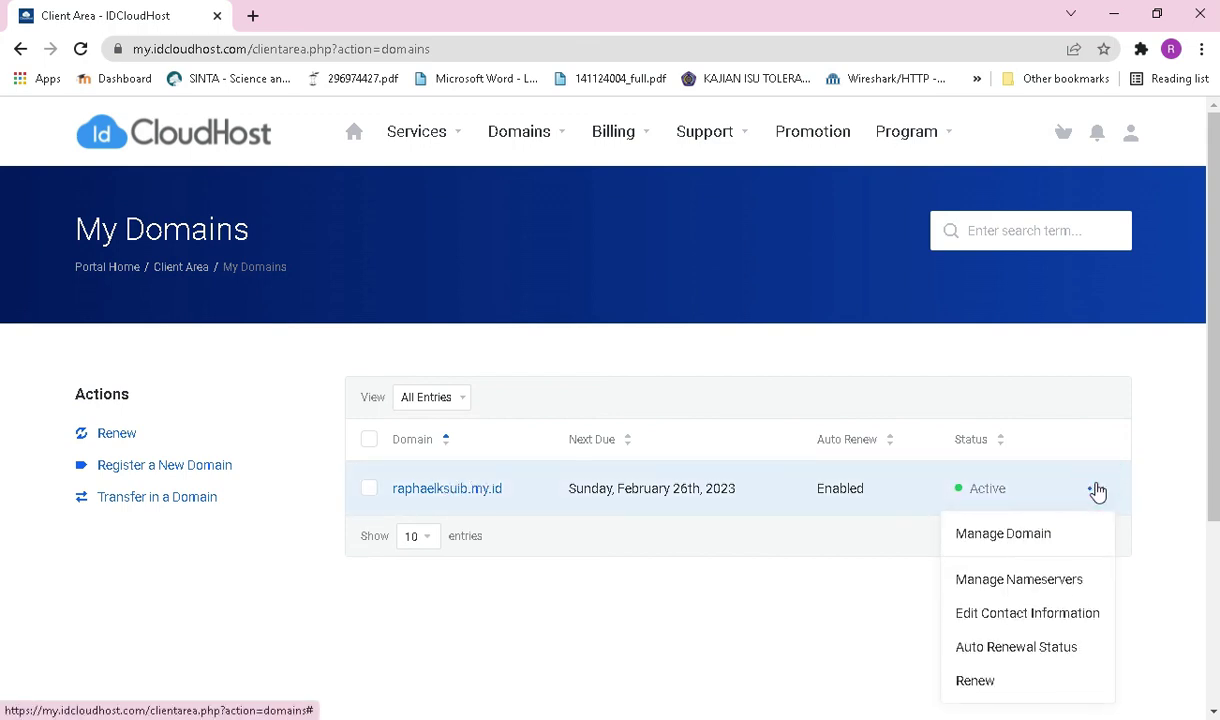
click(1038, 537)
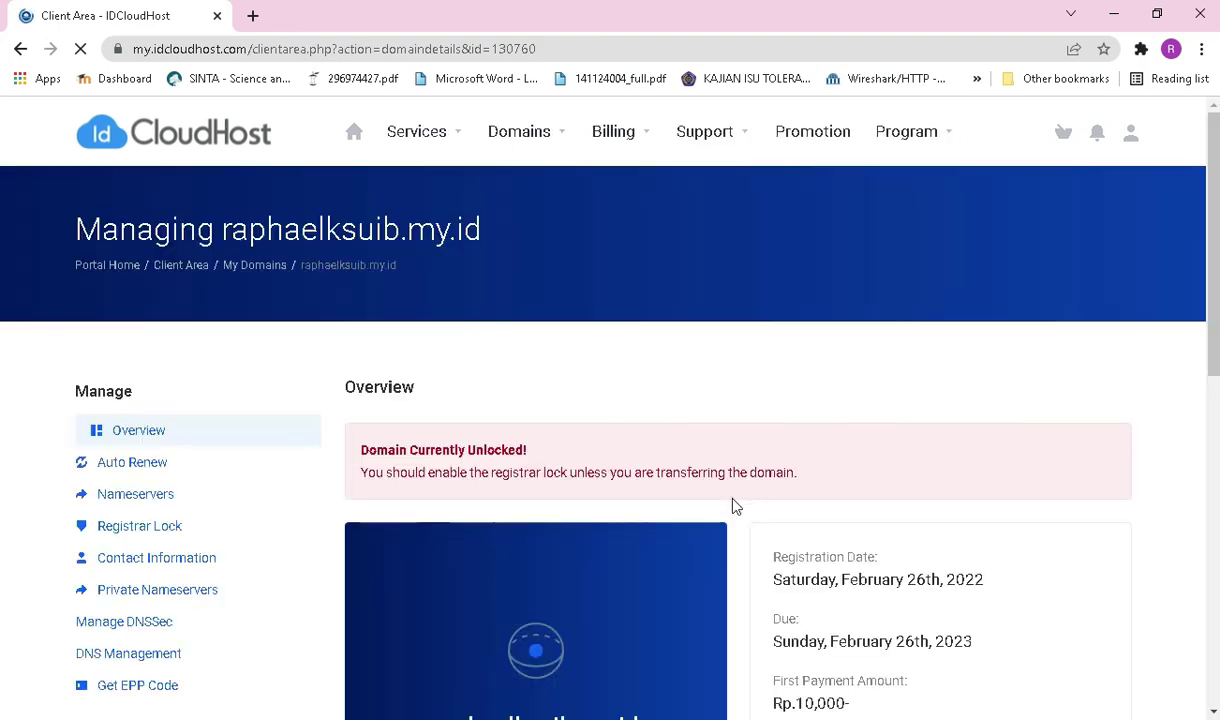
scroll(558, 477, down, 4)
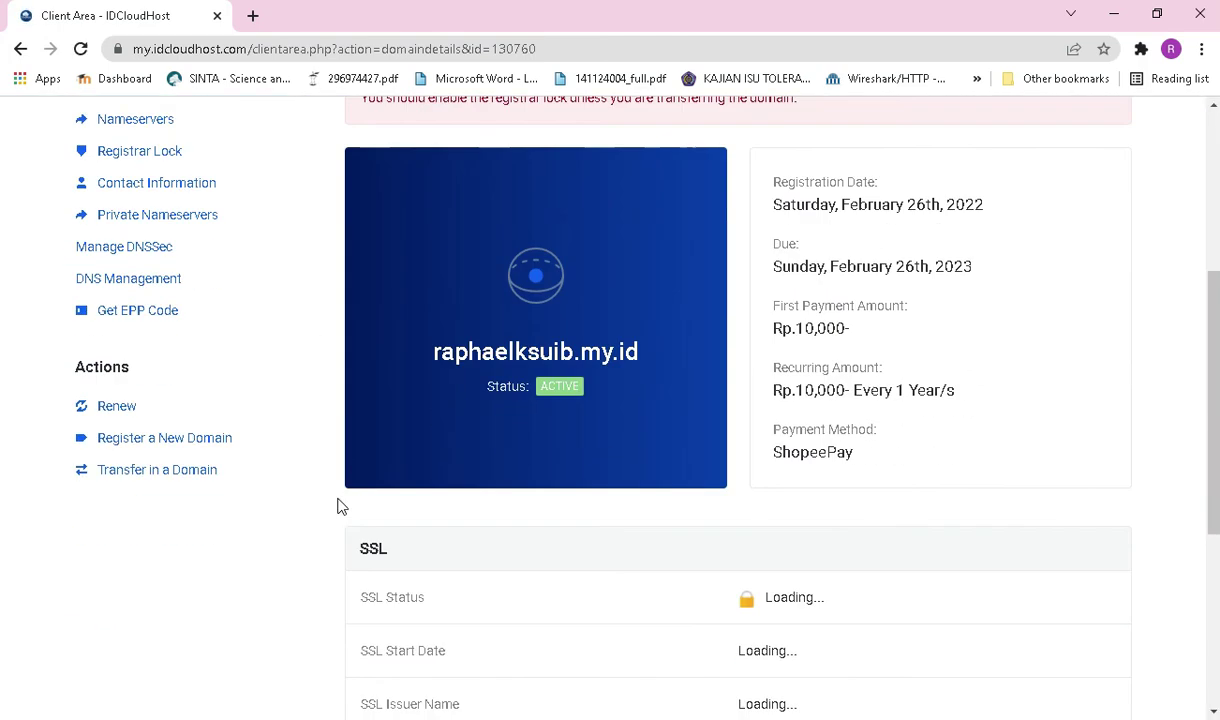
scroll(340, 505, up, 1)
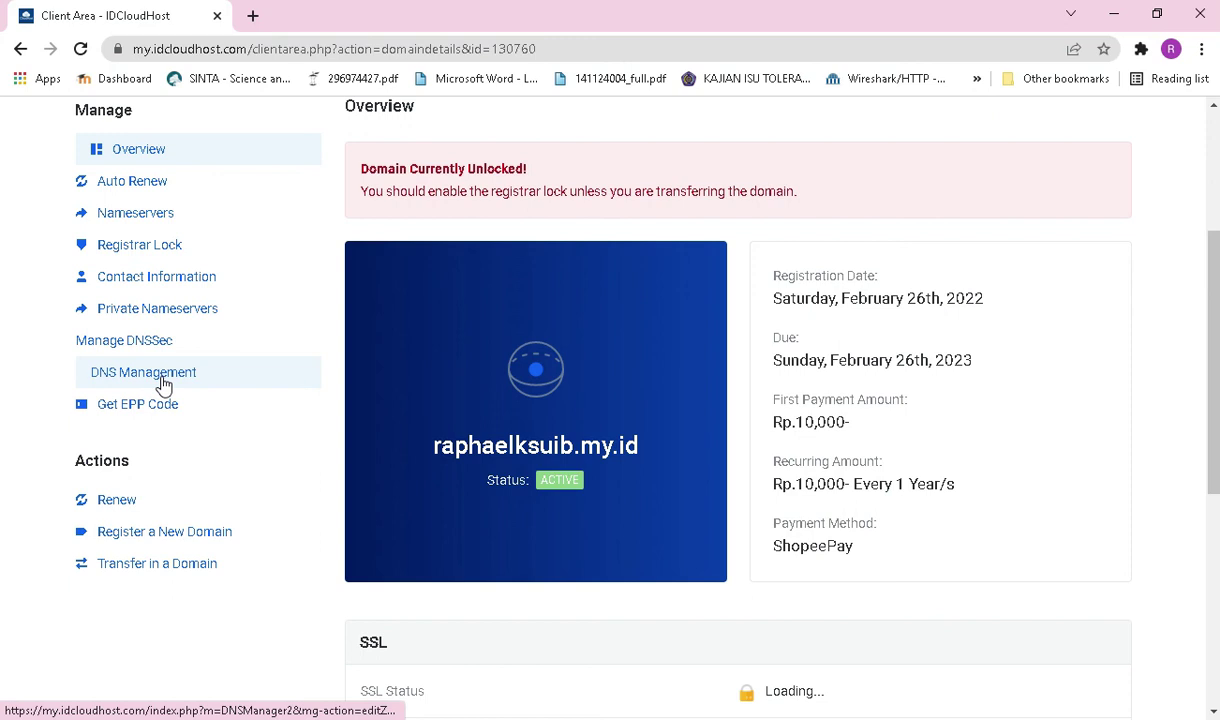
click(193, 320)
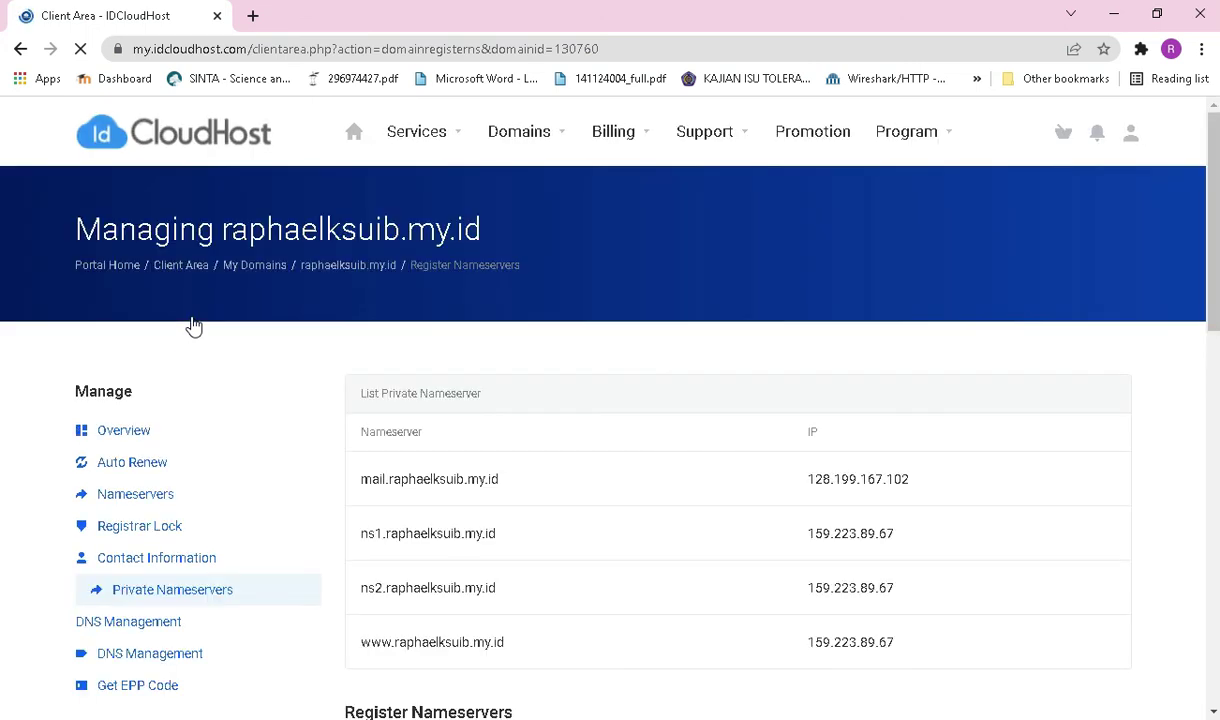
Step: Fill the Register a NameServer form with ns1 and the pasted IP 128.199.167.102
scroll(540, 500, down, 1)
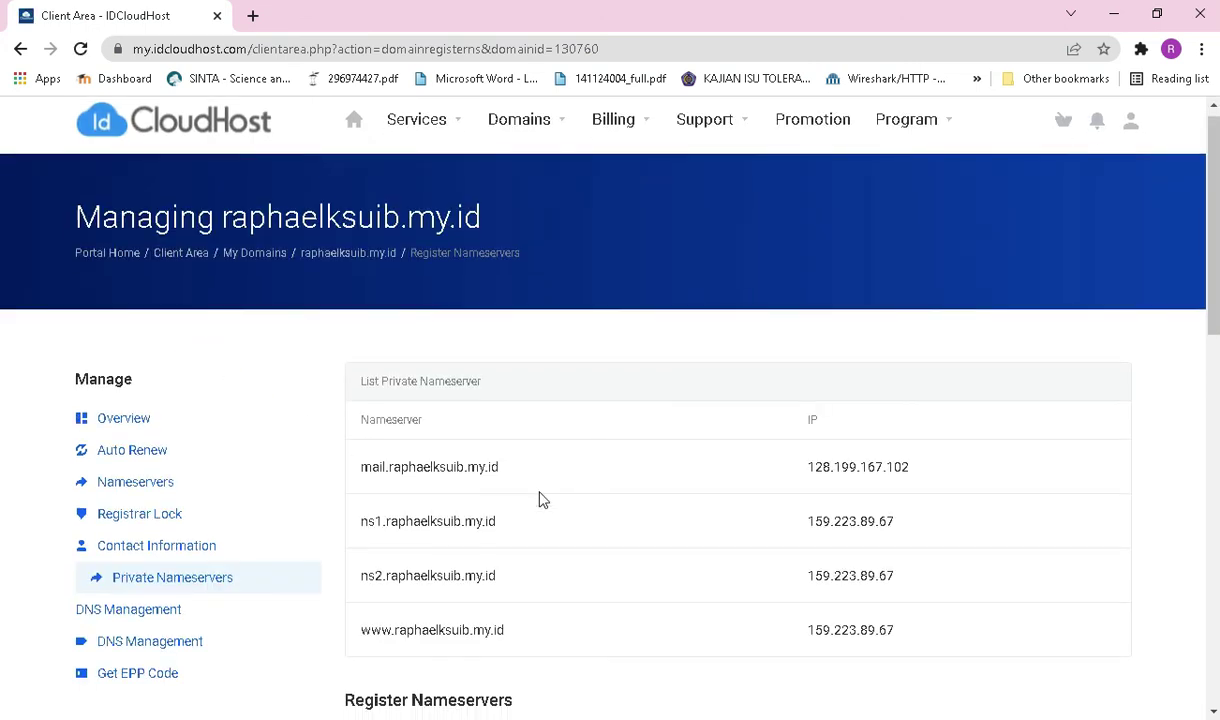
scroll(540, 500, down, 1)
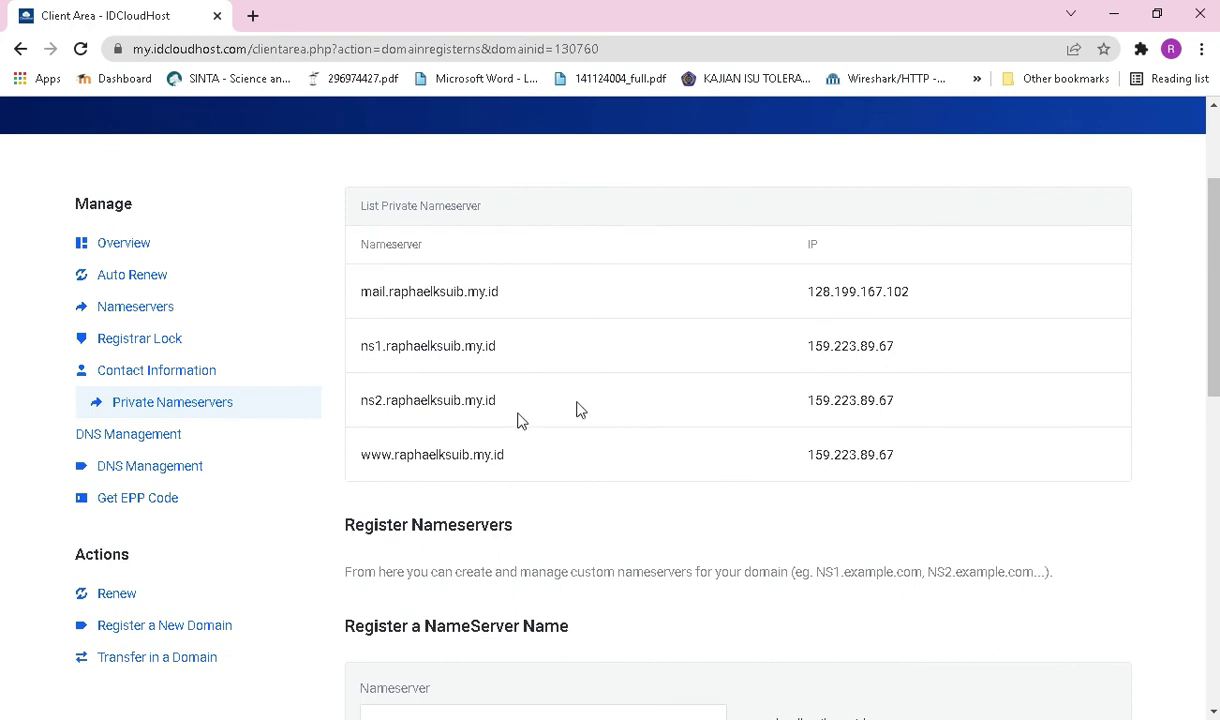
scroll(640, 440, down, 5)
scroll(826, 490, up, 2)
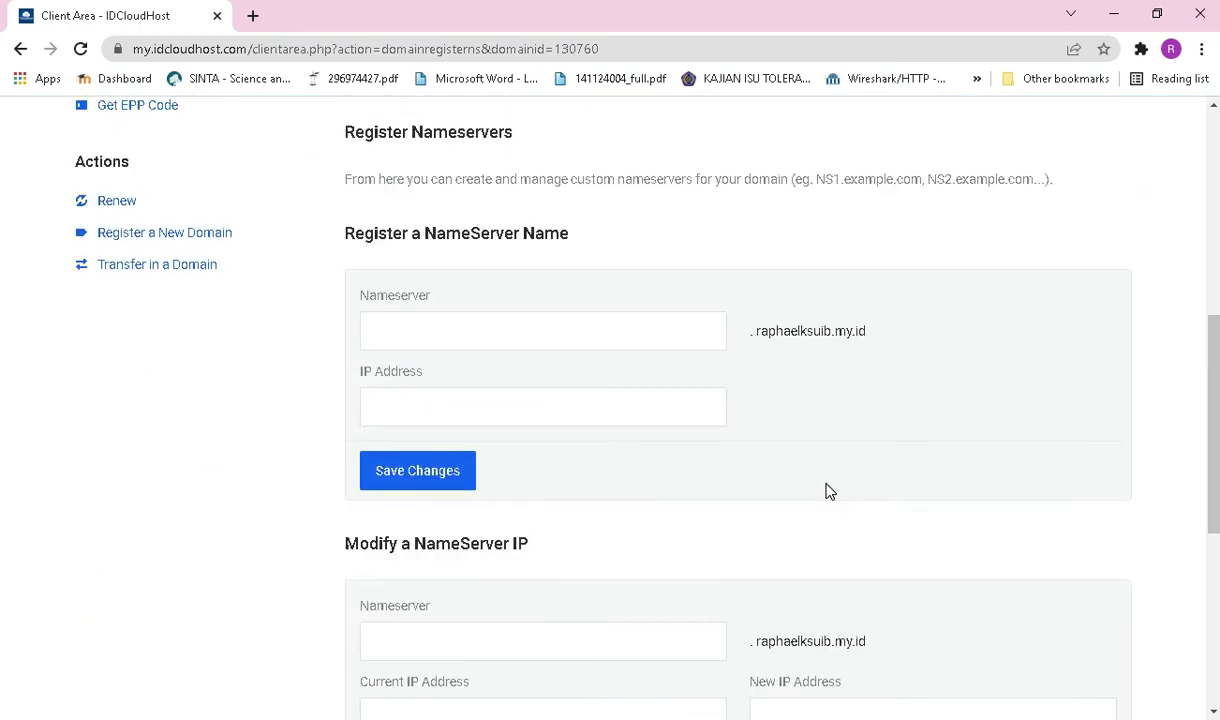
click(572, 448)
click(427, 487)
click(449, 511)
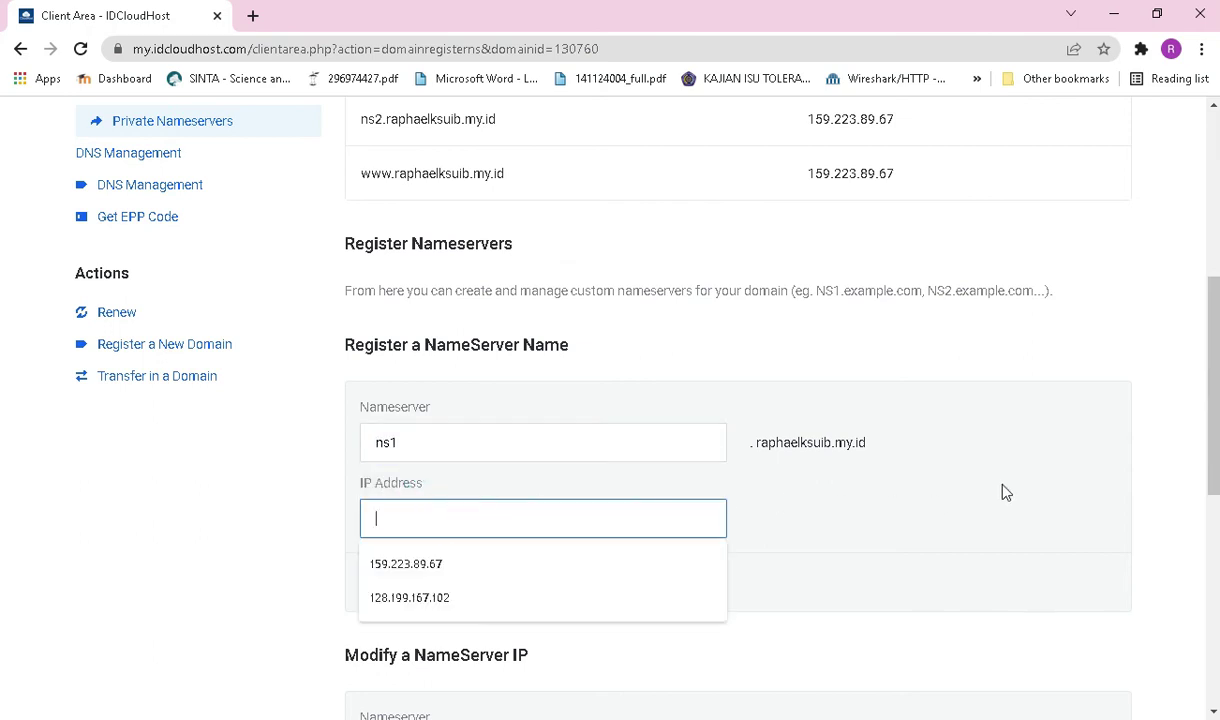
scroll(1054, 485, up, 2)
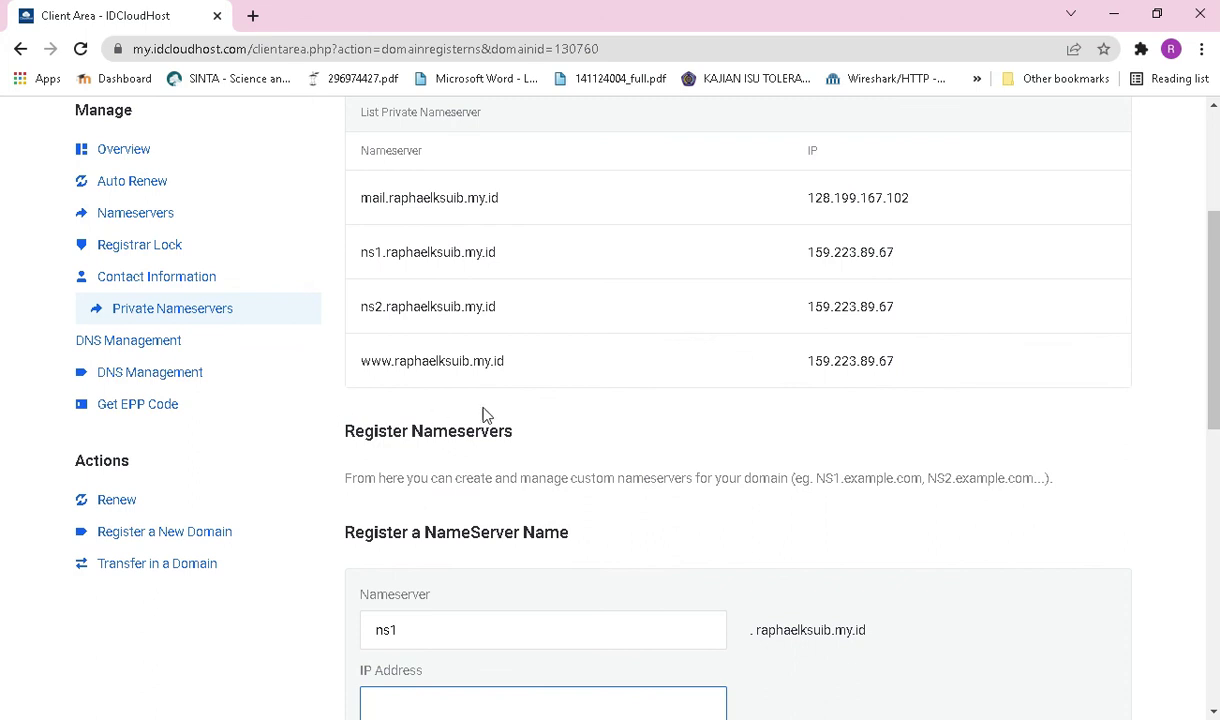
scroll(490, 412, down, 1)
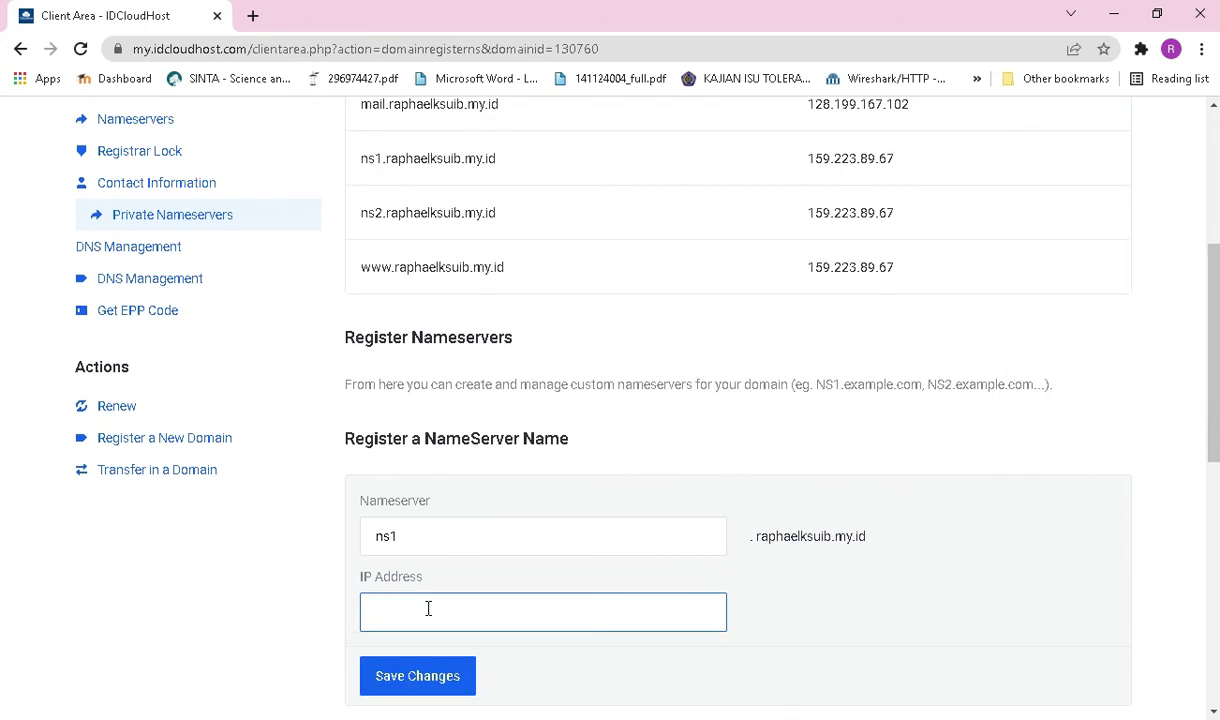
text(128.199.167.102)
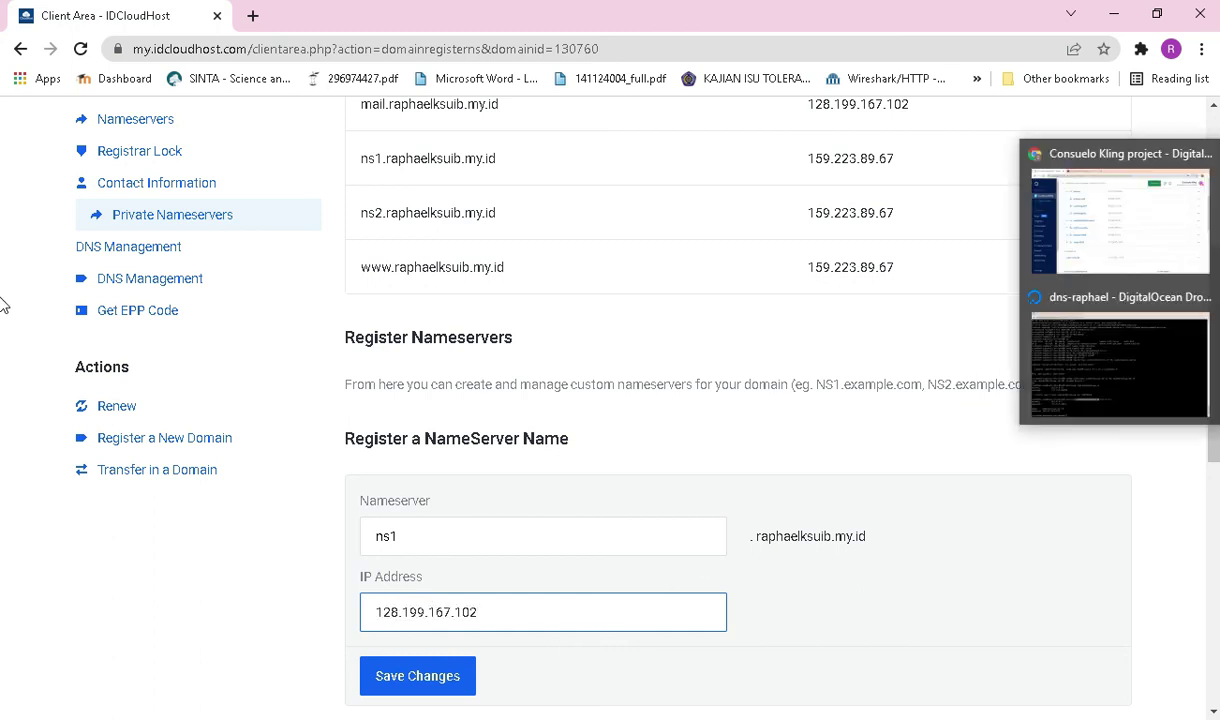
click(1153, 235)
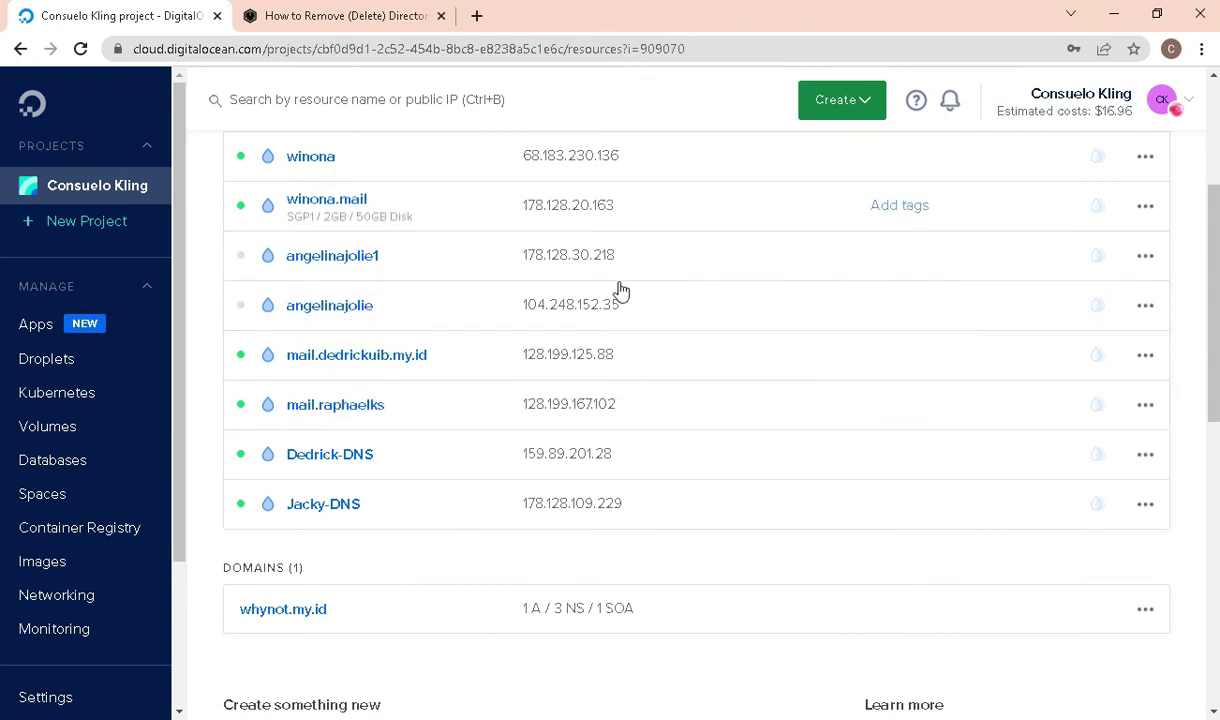
Step: Copy the dns-raphael droplet's IP 209.97.162.203 from the DigitalOcean resource list
click(637, 404)
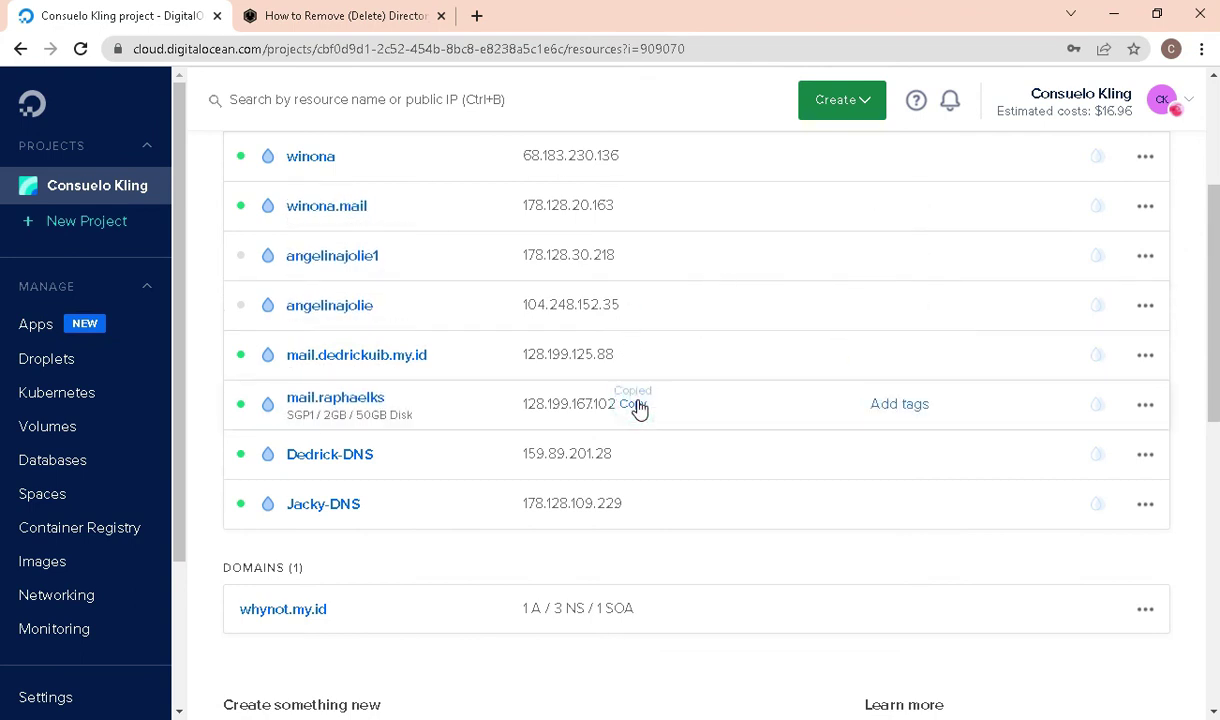
scroll(628, 232, up, 1)
click(650, 212)
Step: Back in IDCloudHost, clear the wrong IP 128.199.167.102 from ns1's IP Address field
mouse_move(1190, 278)
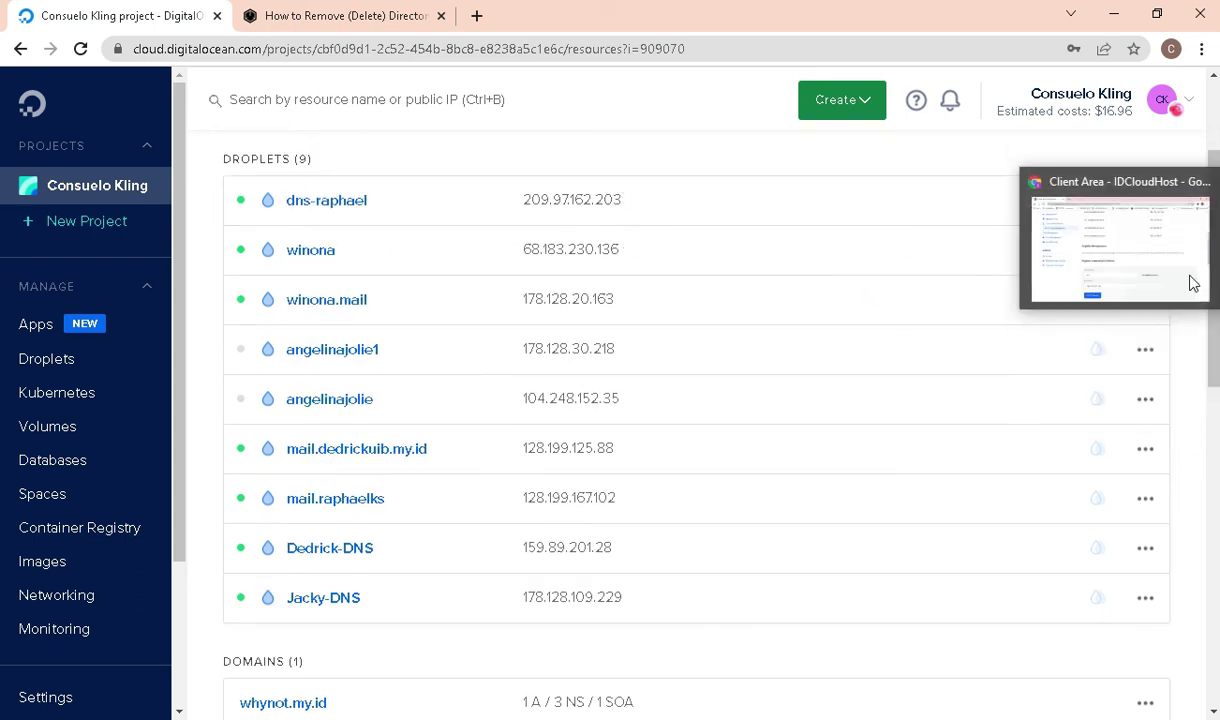
click(1112, 262)
click(553, 614)
key(ctrl+a)
key(BackSpace)
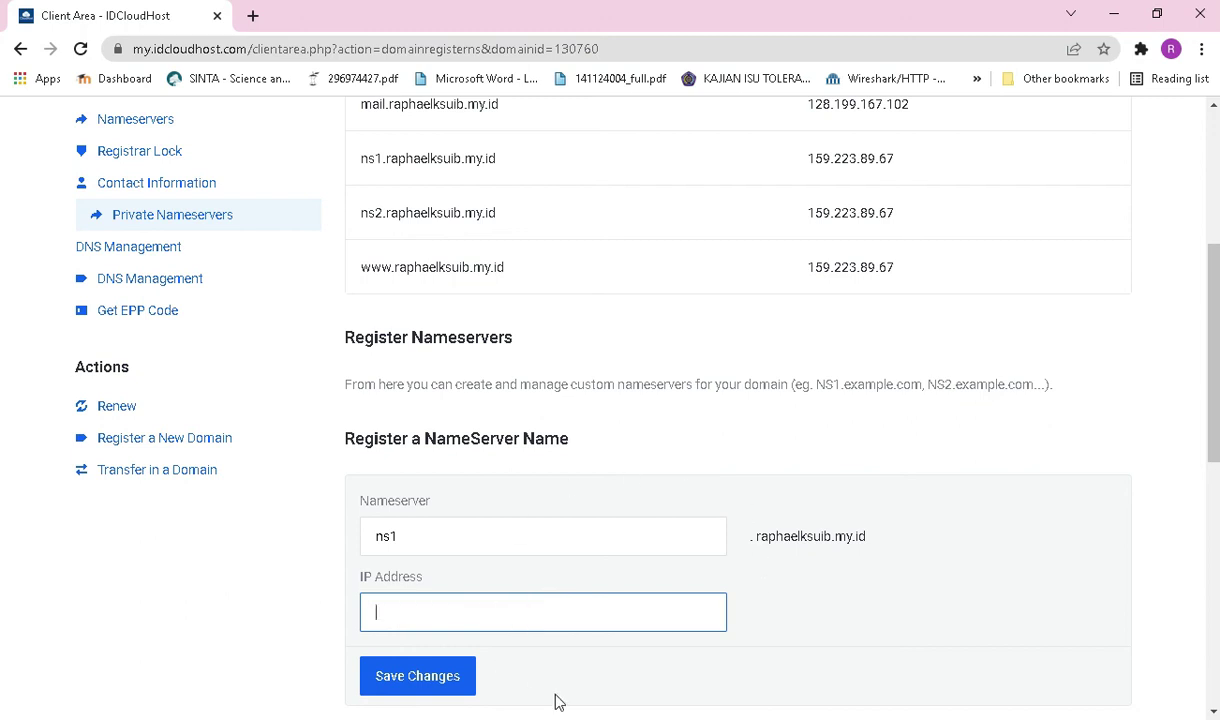
Step: Save ns1 with IP 209.97.162.203 and verify that ns1, ns2 and www all show that IP
text(209.97.162.203)
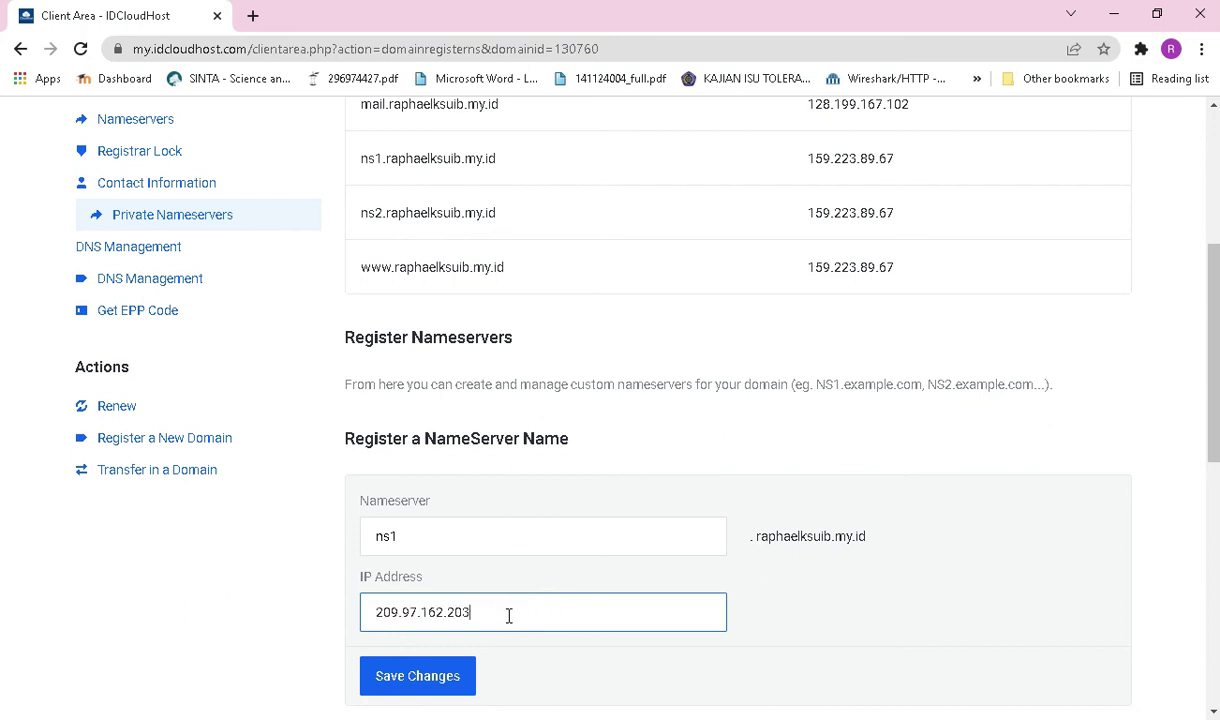
click(457, 683)
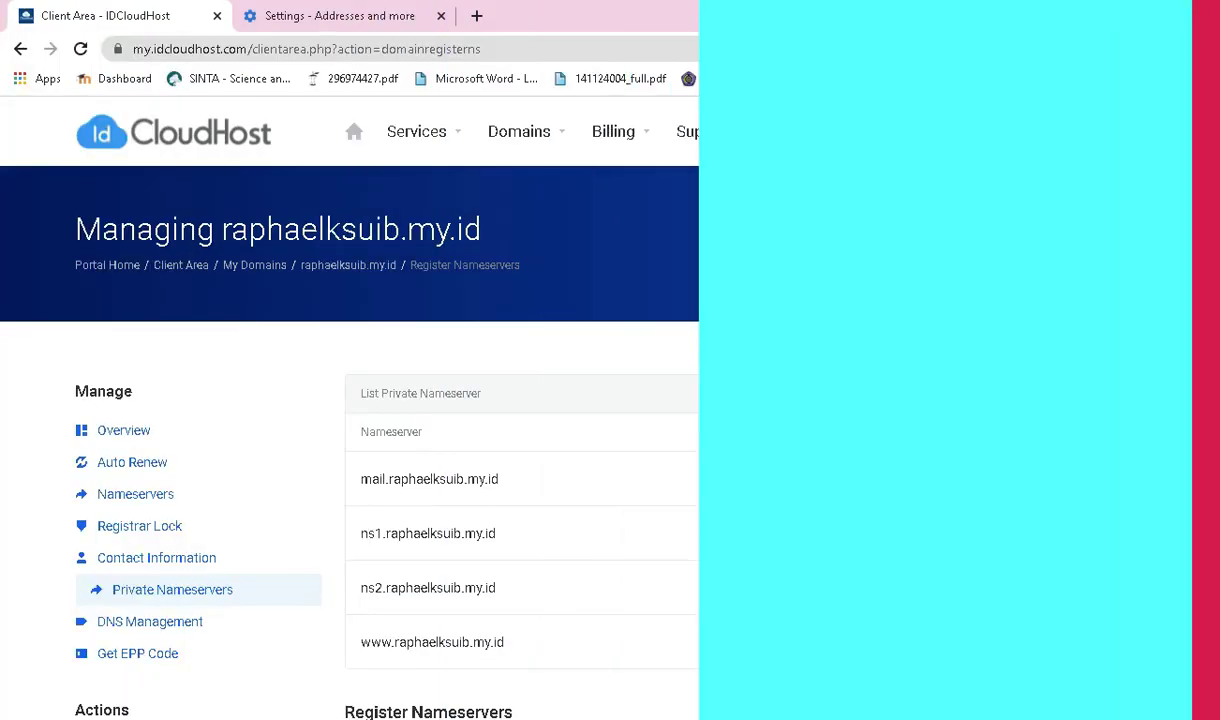
drag(815, 533, 899, 537)
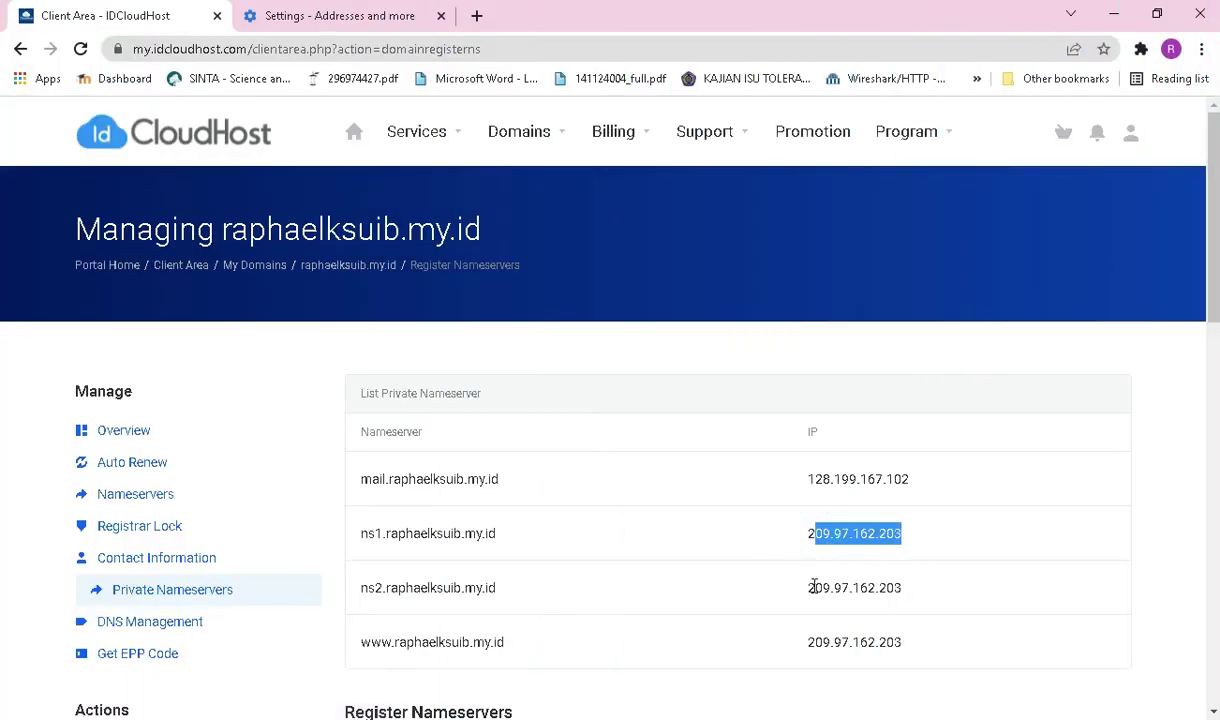
drag(815, 588, 902, 590)
drag(808, 642, 938, 645)
click(900, 555)
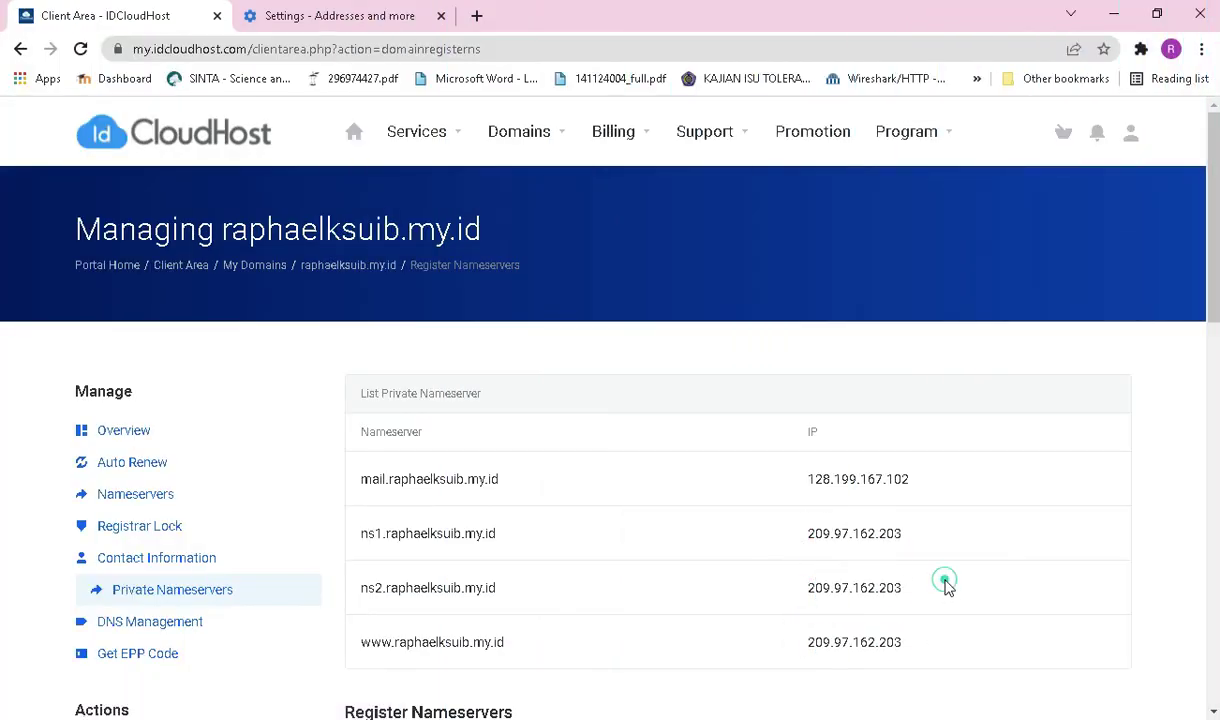
scroll(860, 660, down, 3)
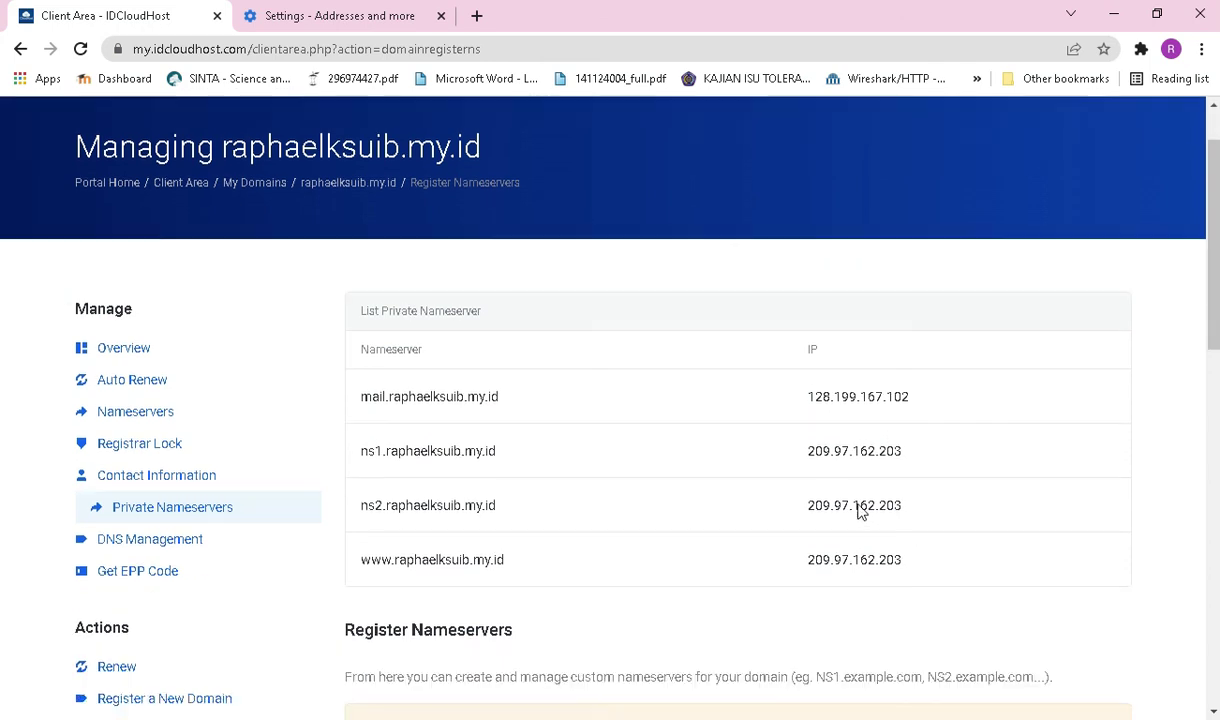
click(138, 310)
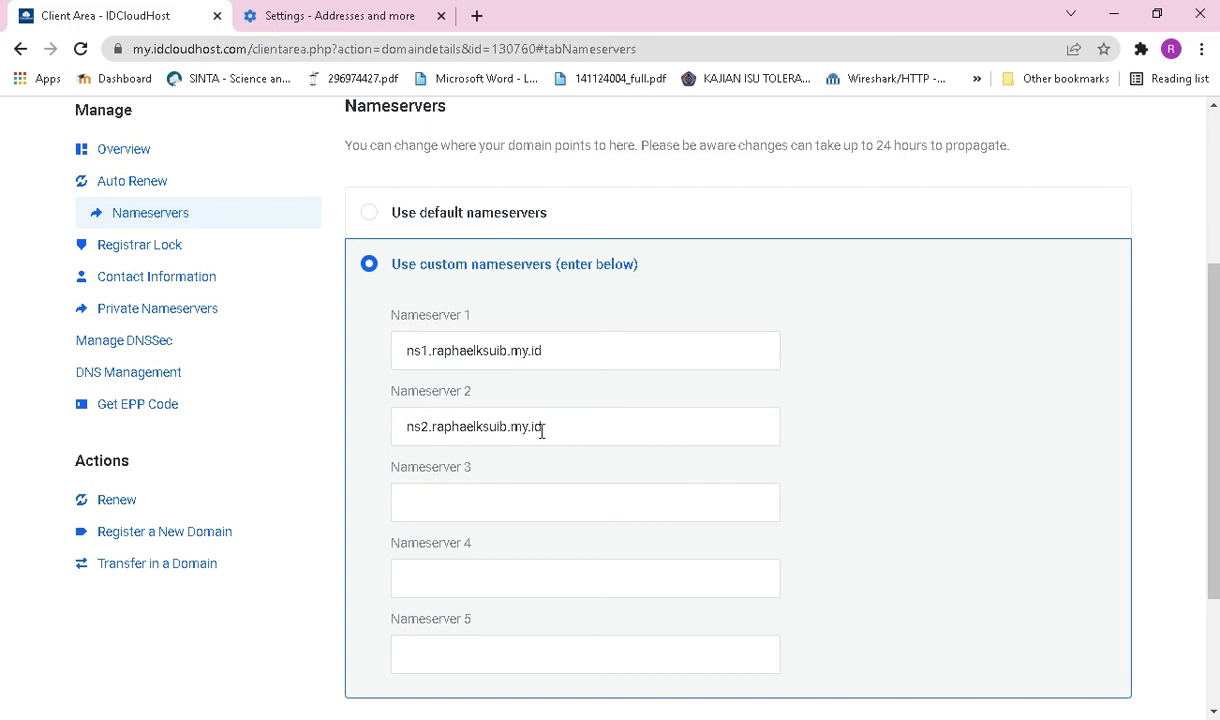
click(477, 15)
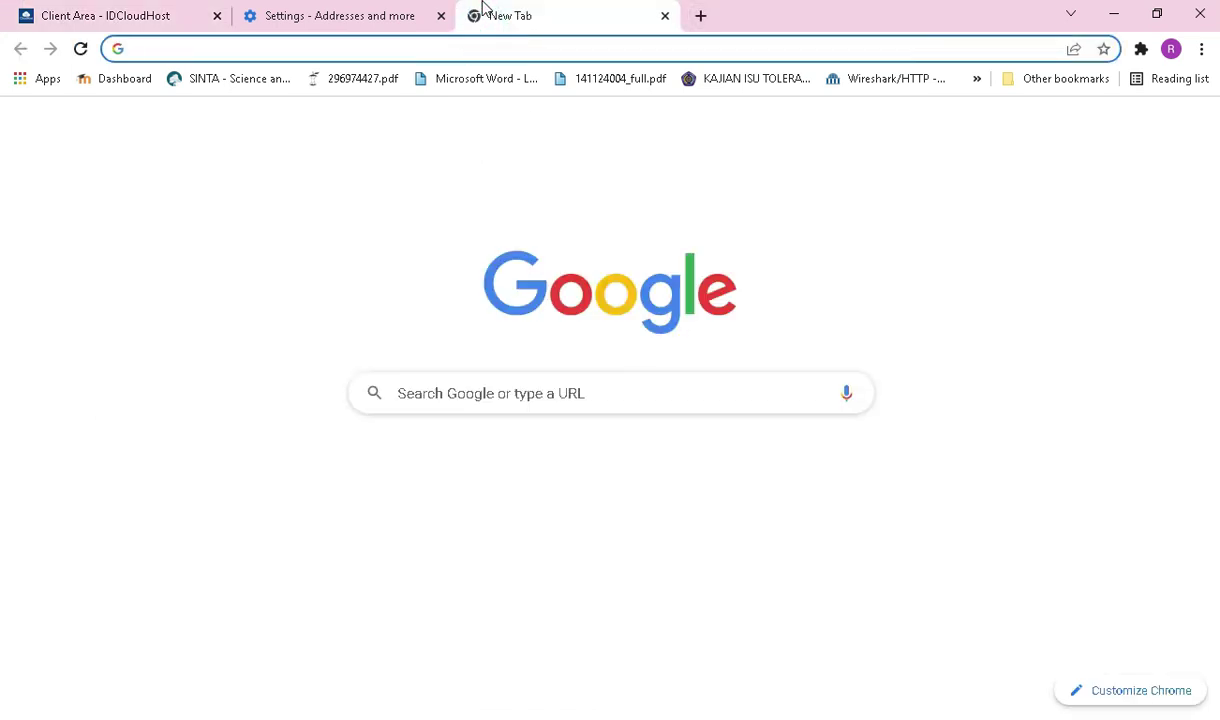
text(rapha)
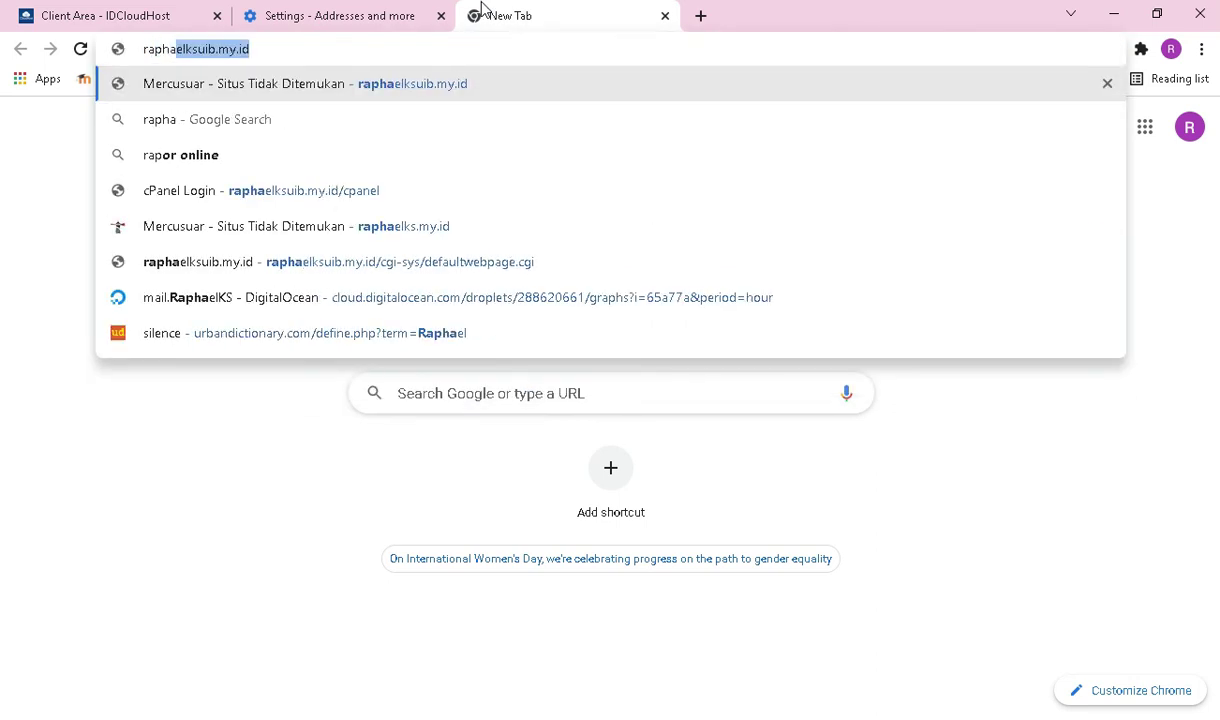
key(BackSpace)
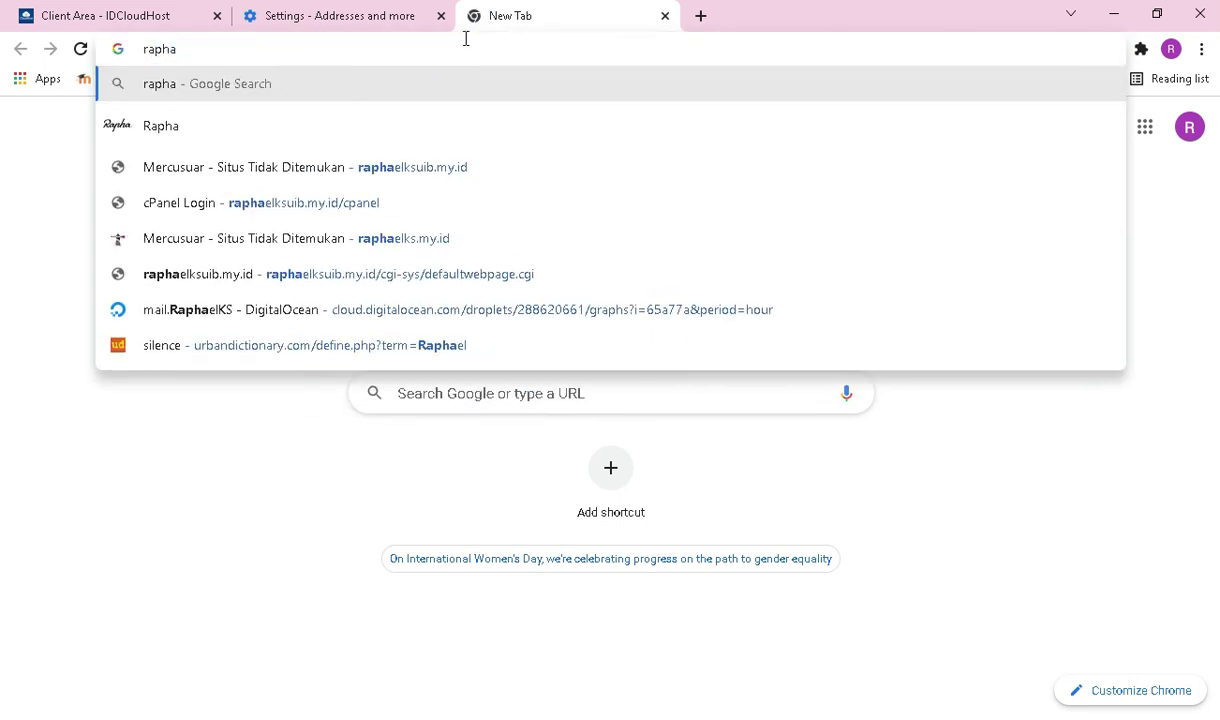
click(438, 179)
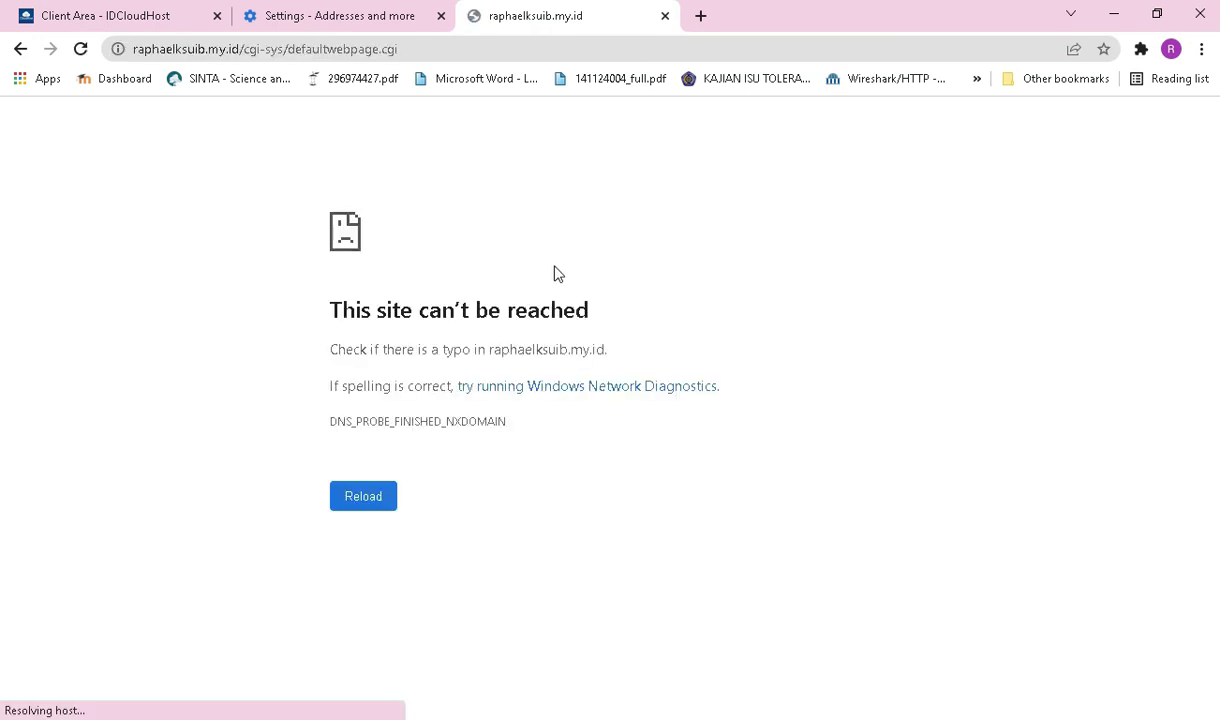
click(660, 17)
scroll(541, 328, up, 1)
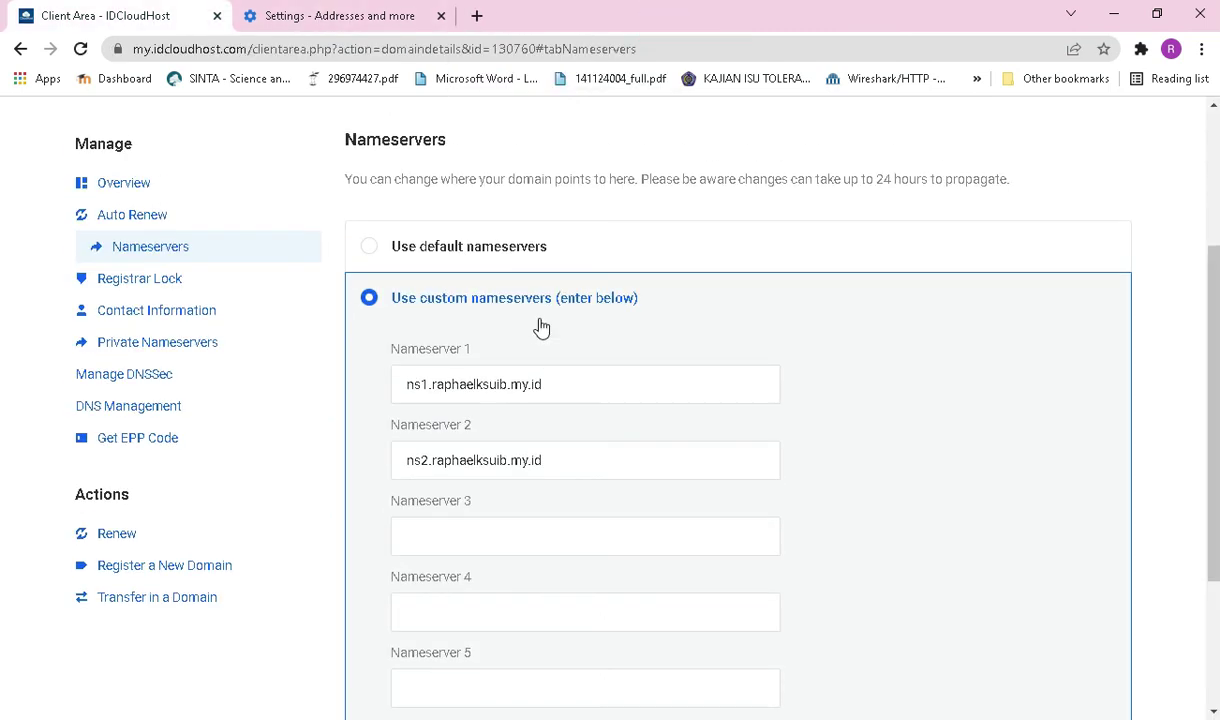
scroll(541, 328, up, 1)
drag(858, 241, 987, 242)
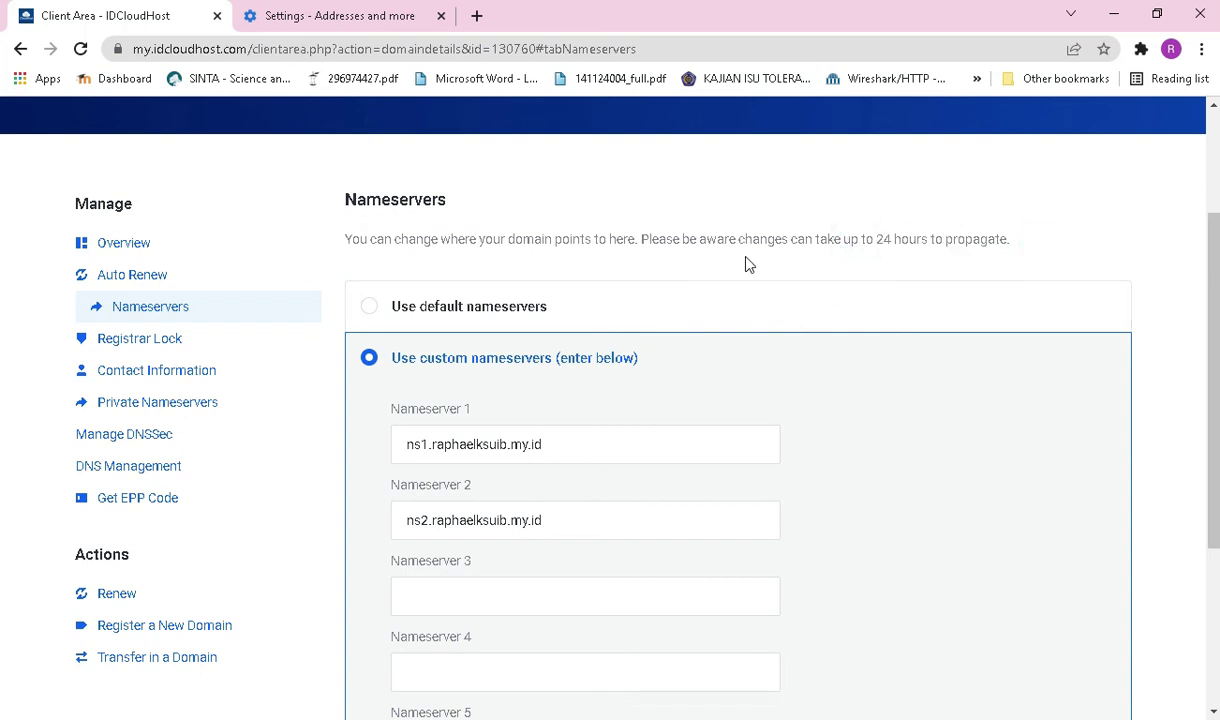
scroll(747, 263, down, 3)
scroll(747, 240, up, 2)
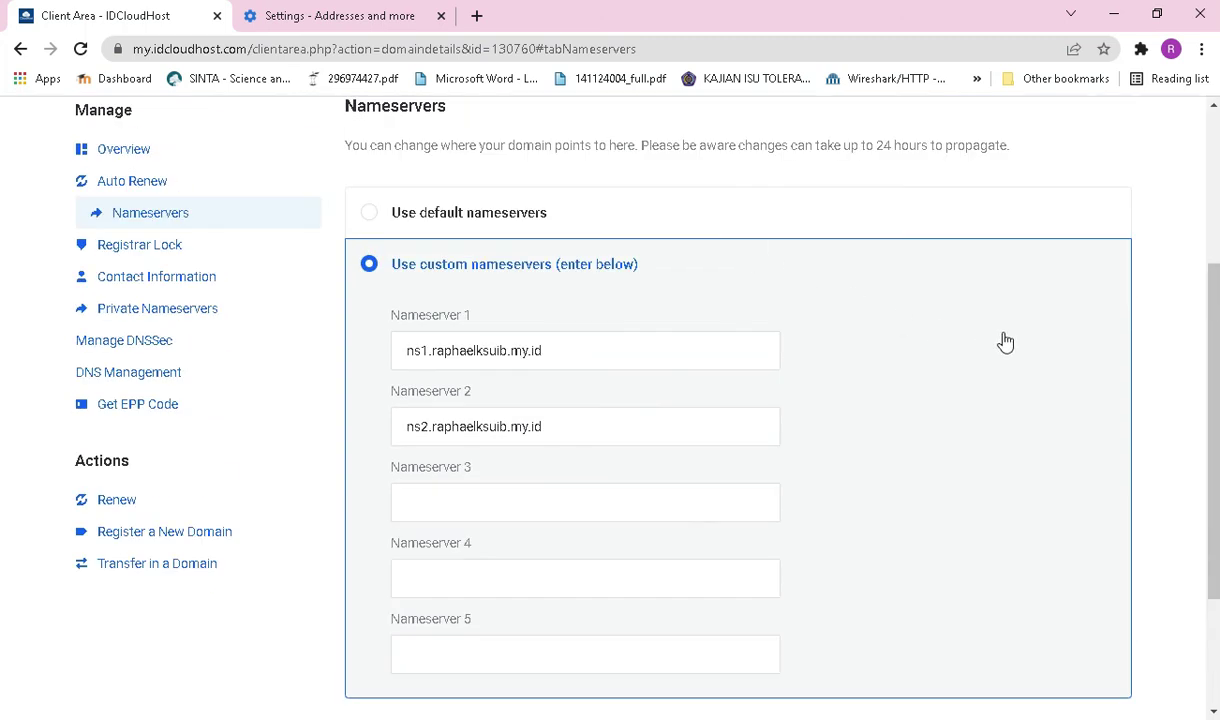